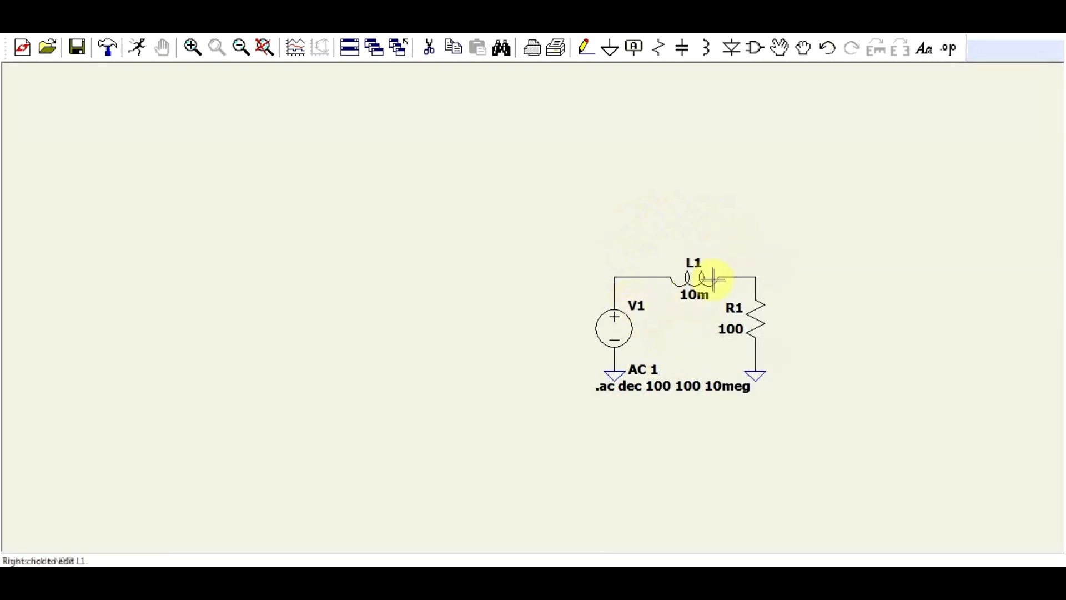
Open the properties of inductor L1 and move the dialog away from the circuit.
right_click(711, 279)
drag(536, 175, 409, 149)
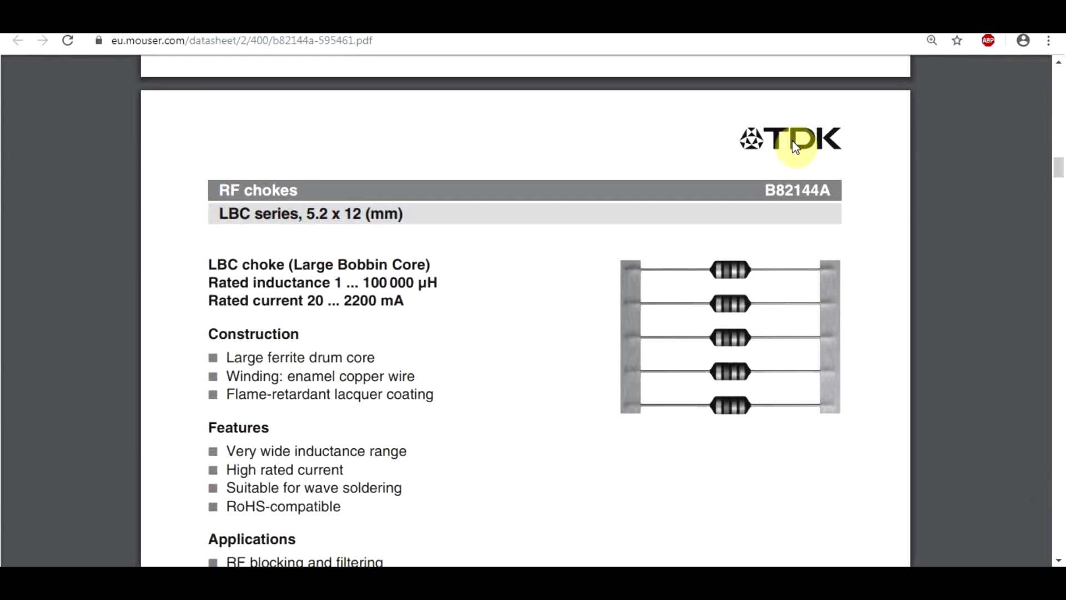
Switch to the TDK B82144A choke datasheet in the browser, find the characteristics table and highlight its Rmax heading.
scroll(561, 232, down, 6)
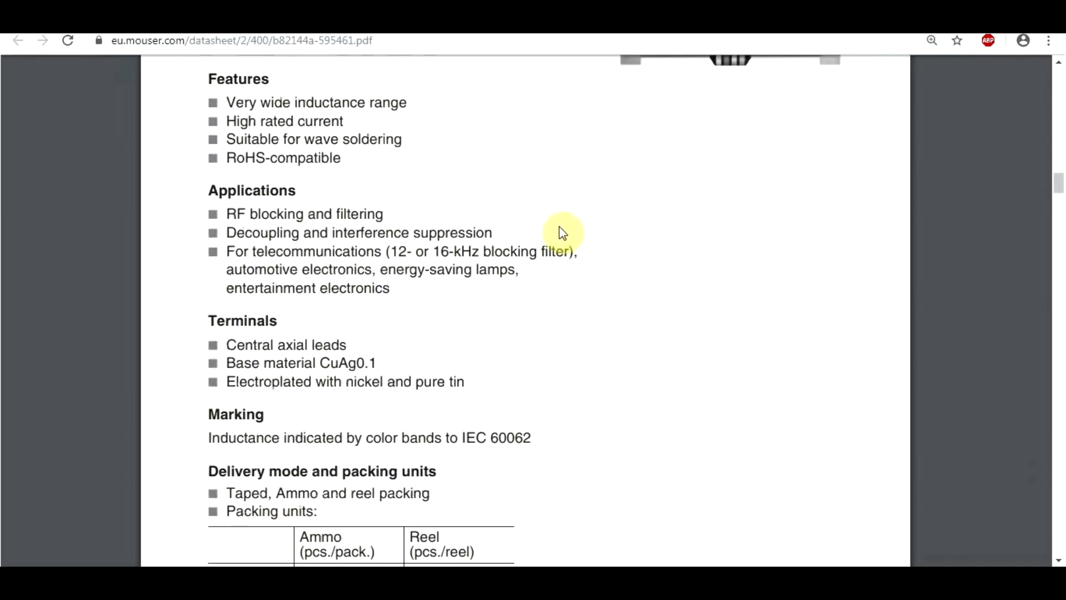
scroll(562, 233, down, 15)
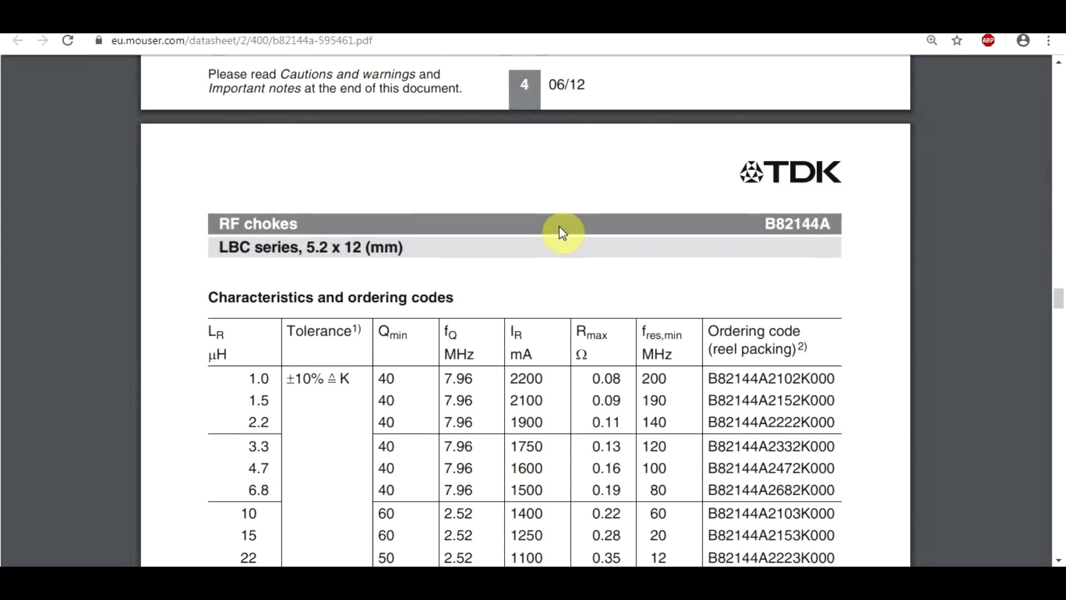
scroll(565, 231, down, 2)
scroll(294, 321, up, 2)
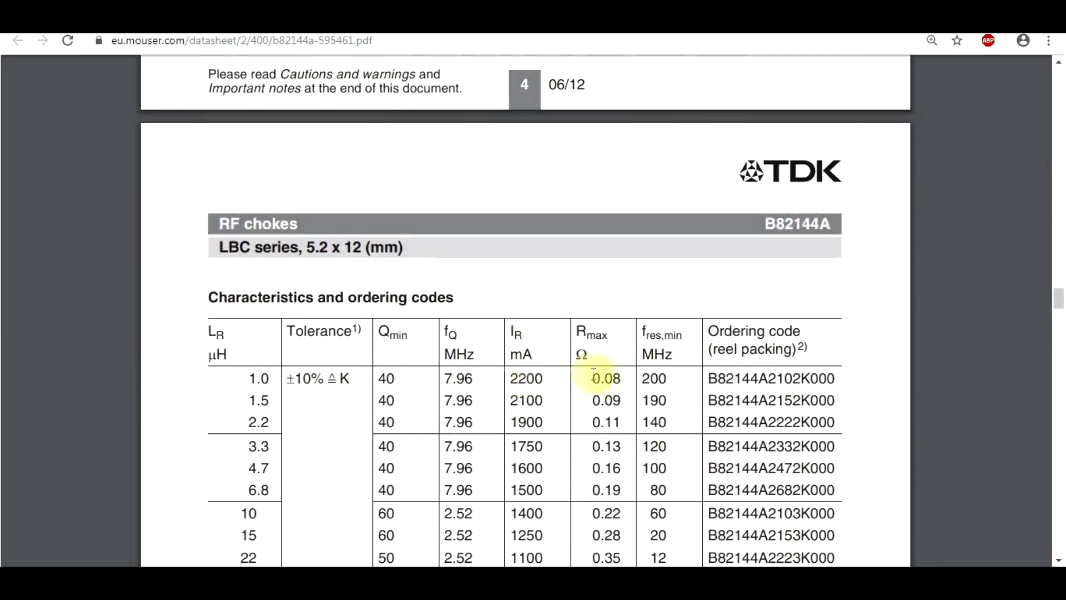
drag(577, 329, 602, 337)
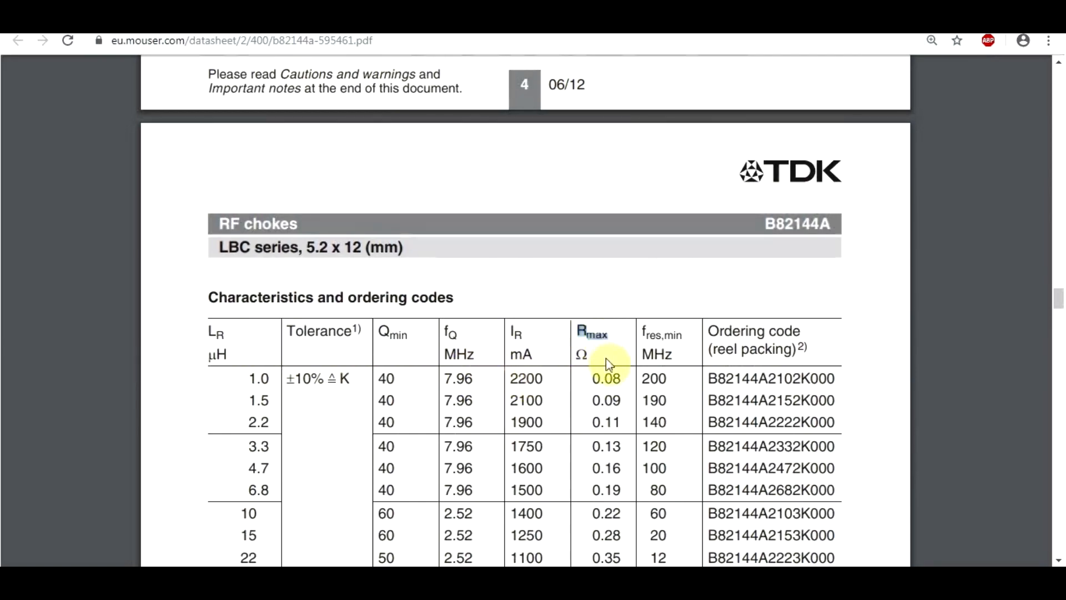
click(586, 344)
drag(577, 332, 611, 337)
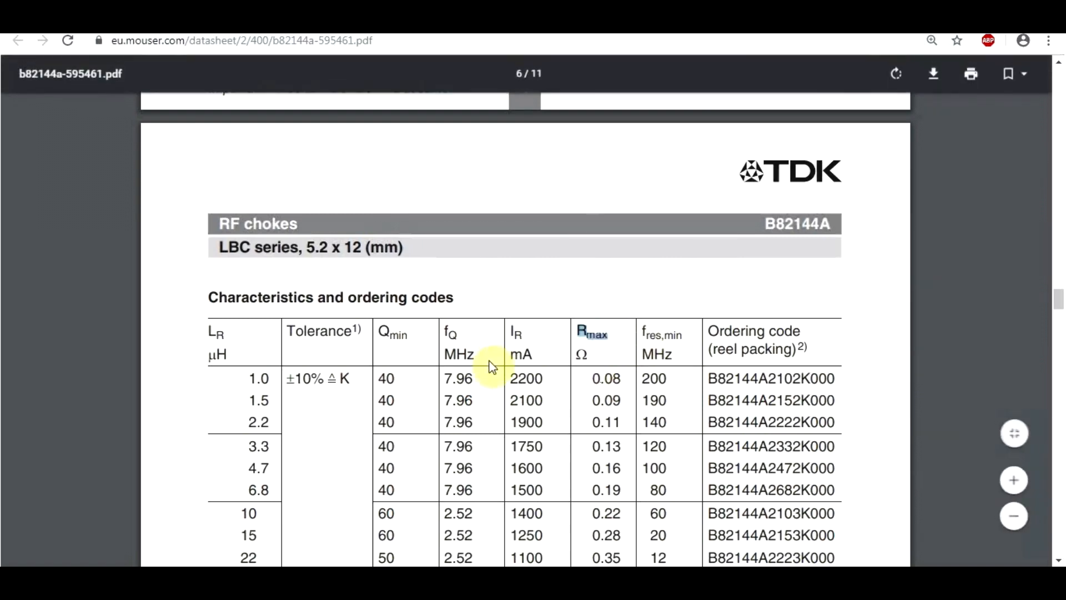
Look up the maximum resistance of the 10000 µH choke in the datasheet's characteristics table.
scroll(488, 362, down, 12)
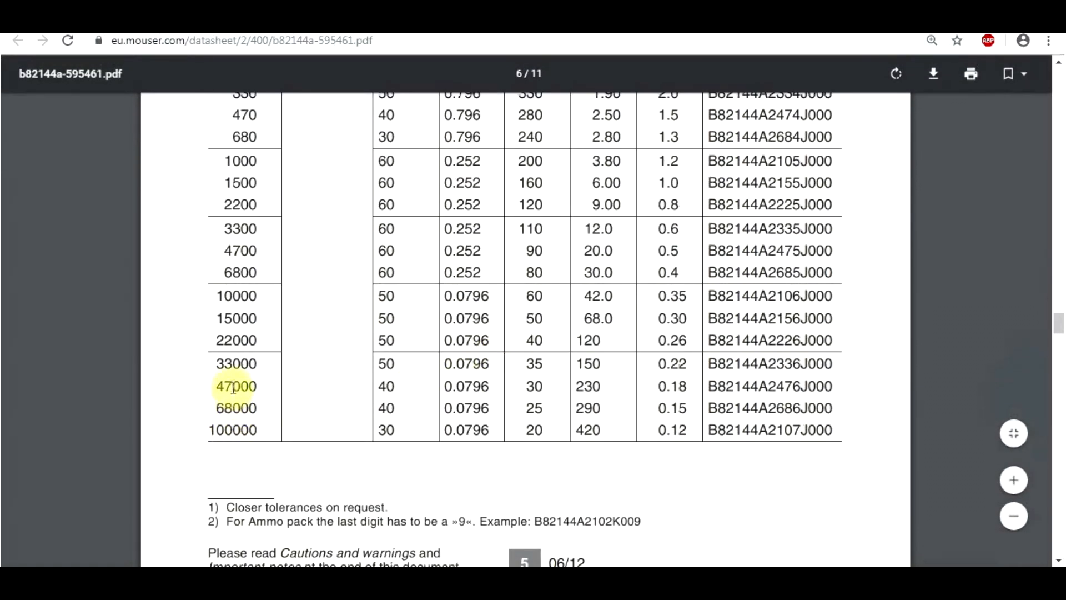
drag(219, 298, 256, 298)
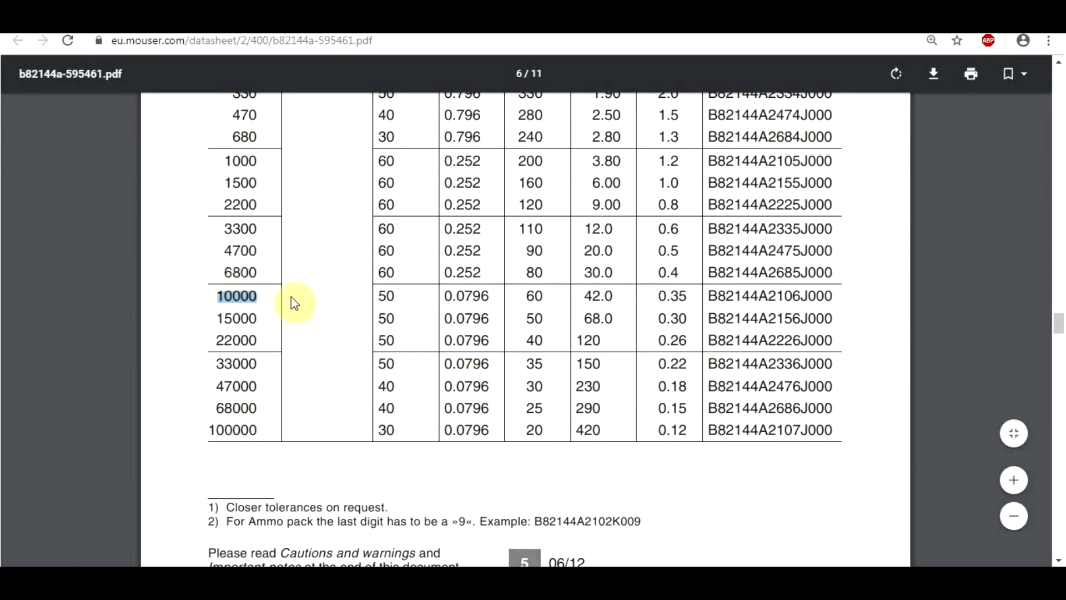
drag(585, 295, 604, 296)
key(ctrl+c)
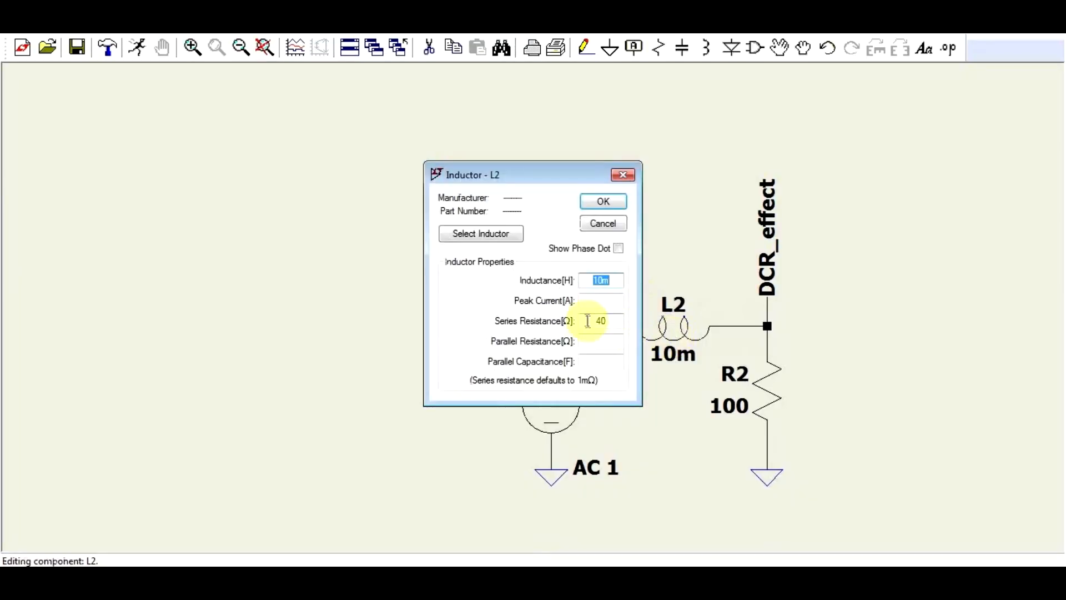
Switch to LTspice, set the series resistance of inductor L2 to 40 Ω and run the simulation.
double_click(601, 322)
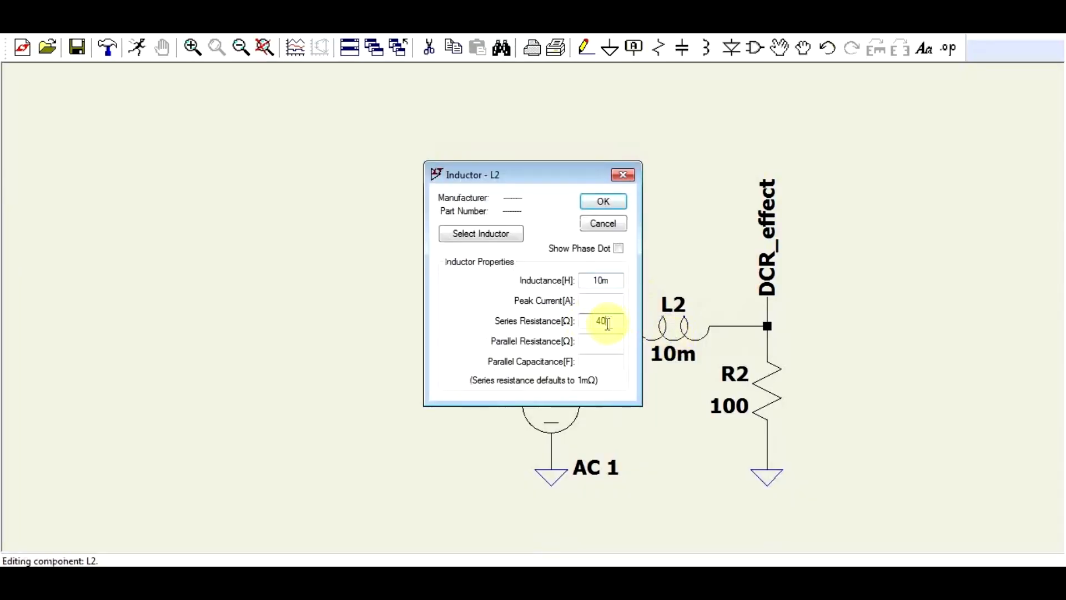
key(ctrl+v)
click(603, 201)
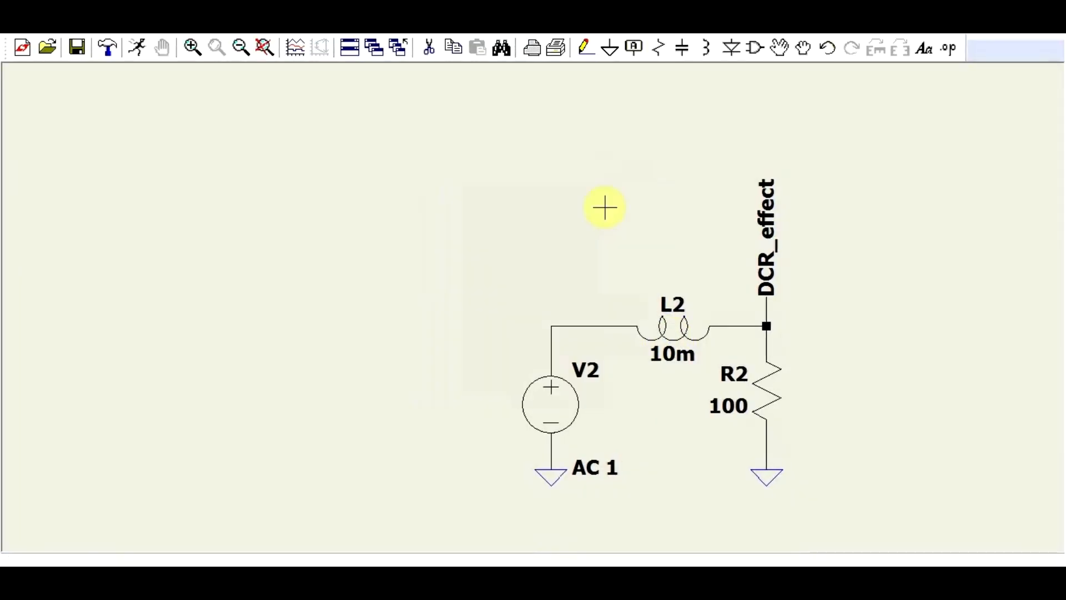
click(136, 48)
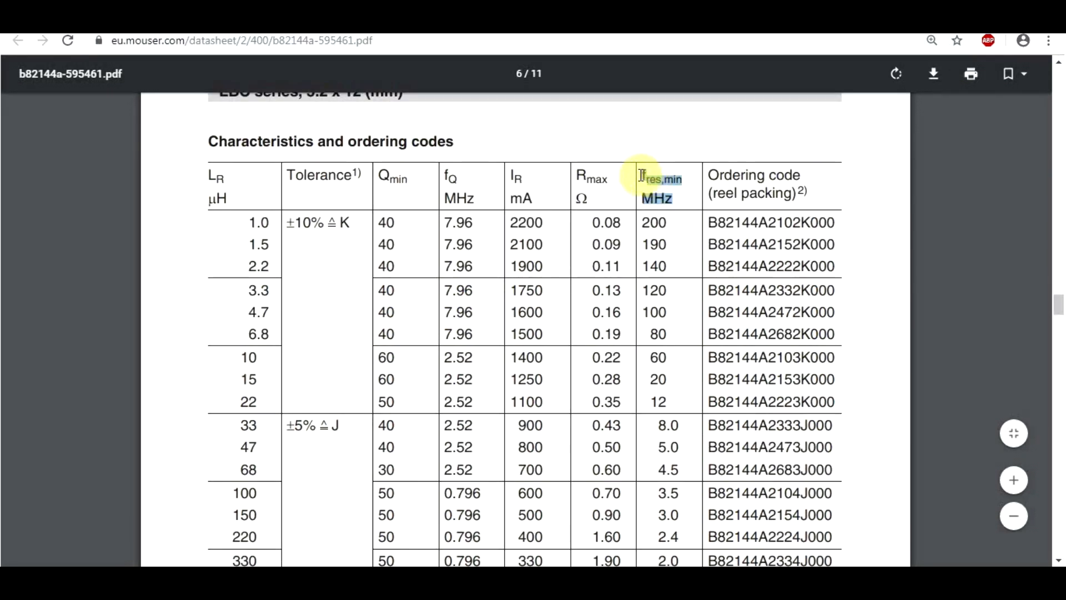
Switch to the choke datasheet and look up the minimum resonant frequency in the 10000 µH row.
click(681, 203)
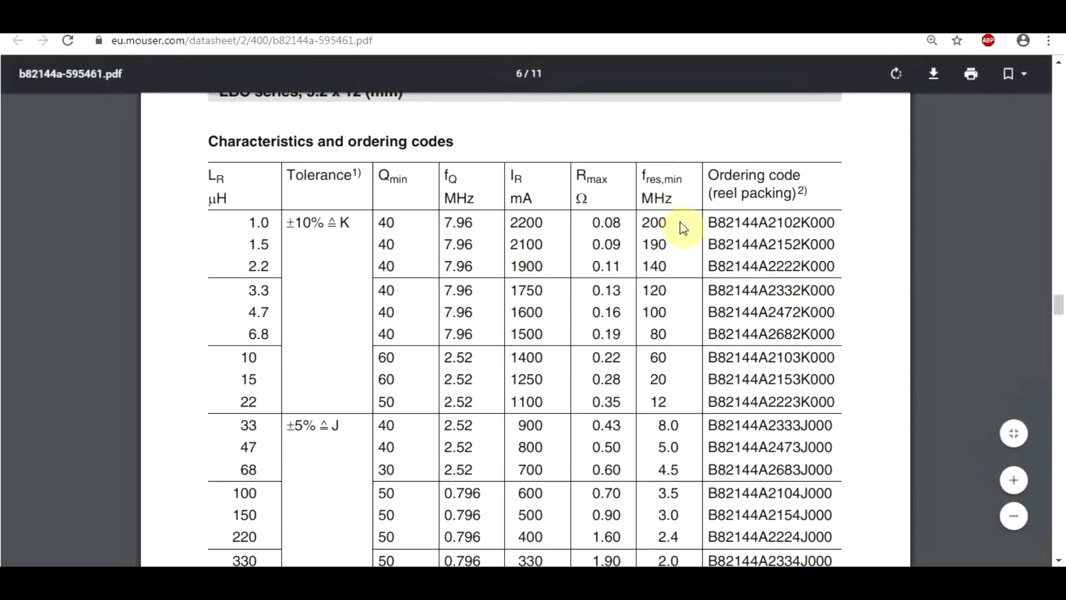
scroll(683, 227, down, 10)
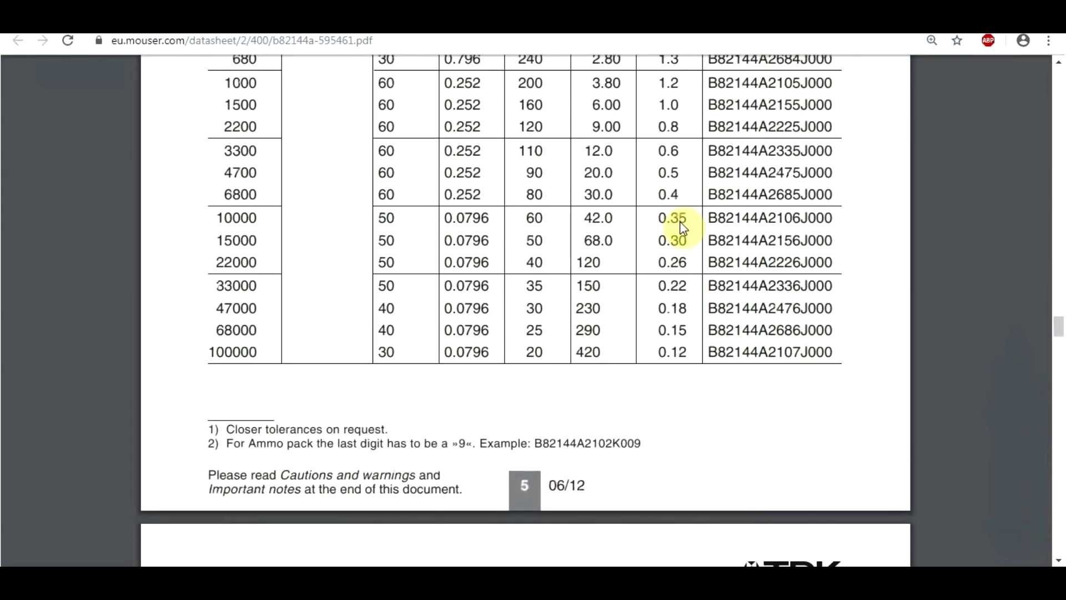
scroll(683, 228, up, 2)
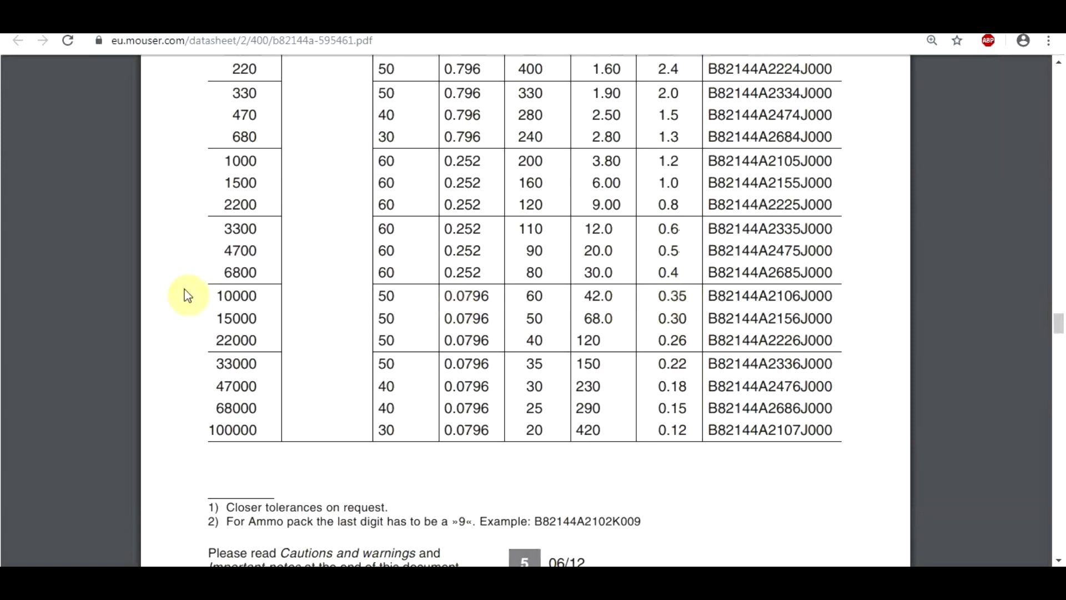
drag(219, 295, 257, 295)
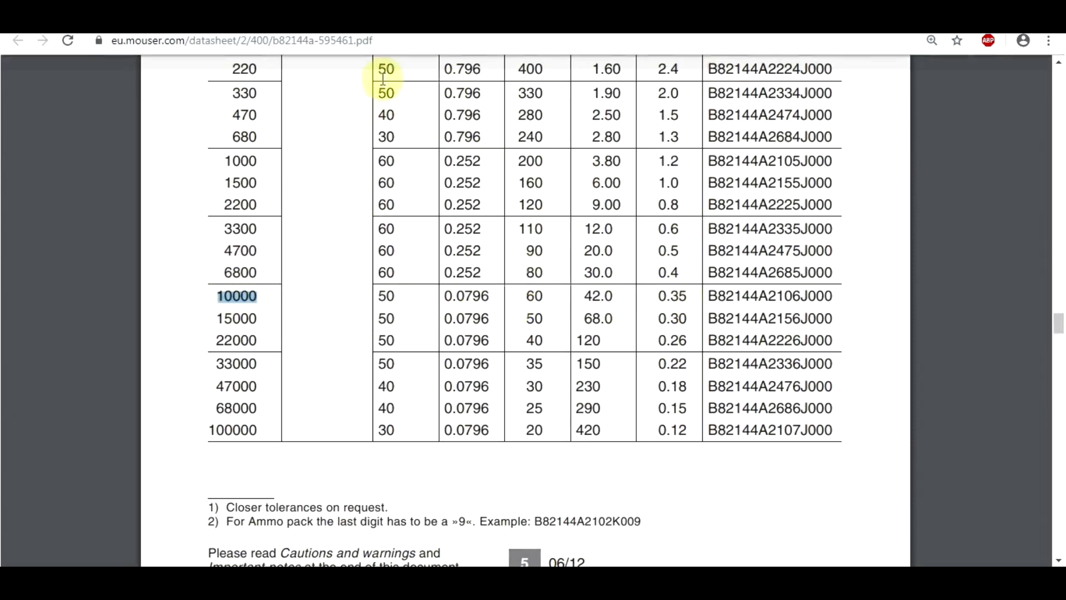
drag(689, 296, 658, 296)
scroll(675, 308, up, 5)
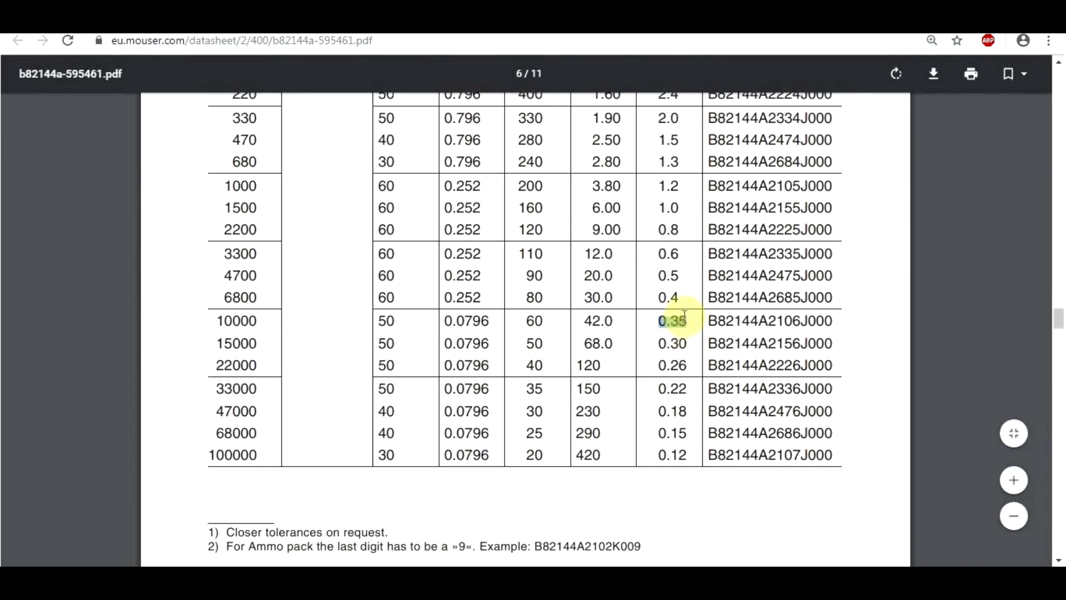
scroll(689, 319, up, 4)
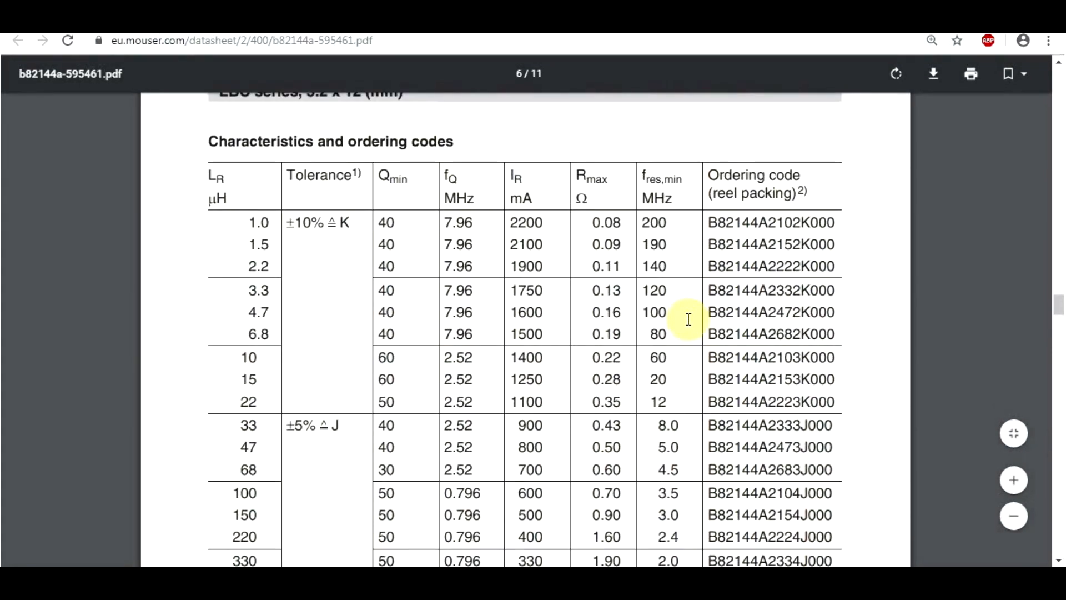
scroll(688, 320, down, 6)
click(239, 452)
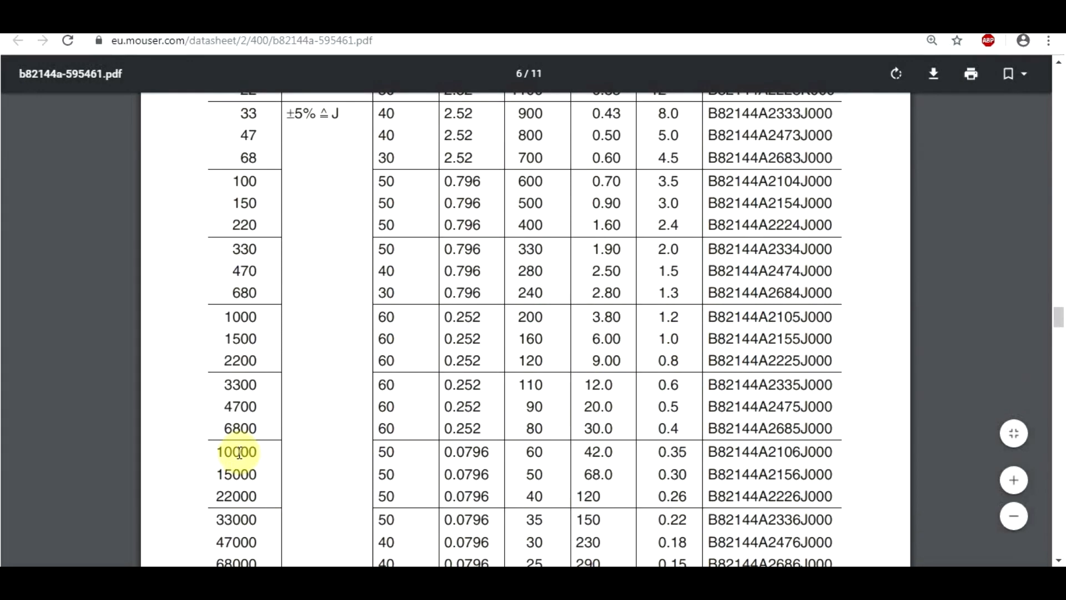
drag(659, 451, 689, 449)
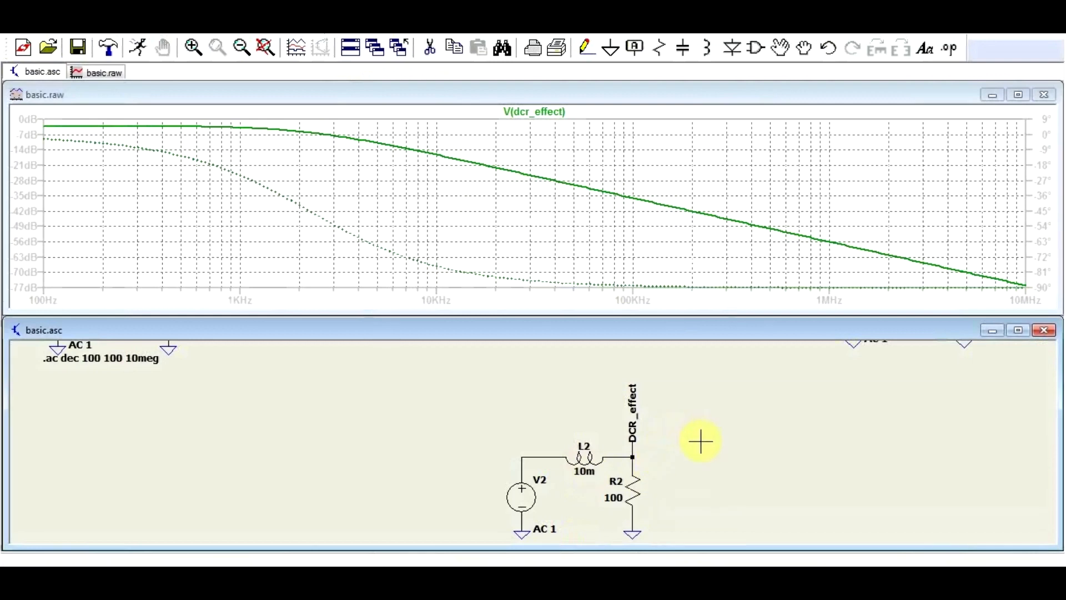
Back in LTspice, check the parallel capacitance of inductor L3 and plot the voltage at the EPC_effect node.
scroll(678, 387, down, 3)
scroll(679, 436, up, 3)
right_click(680, 432)
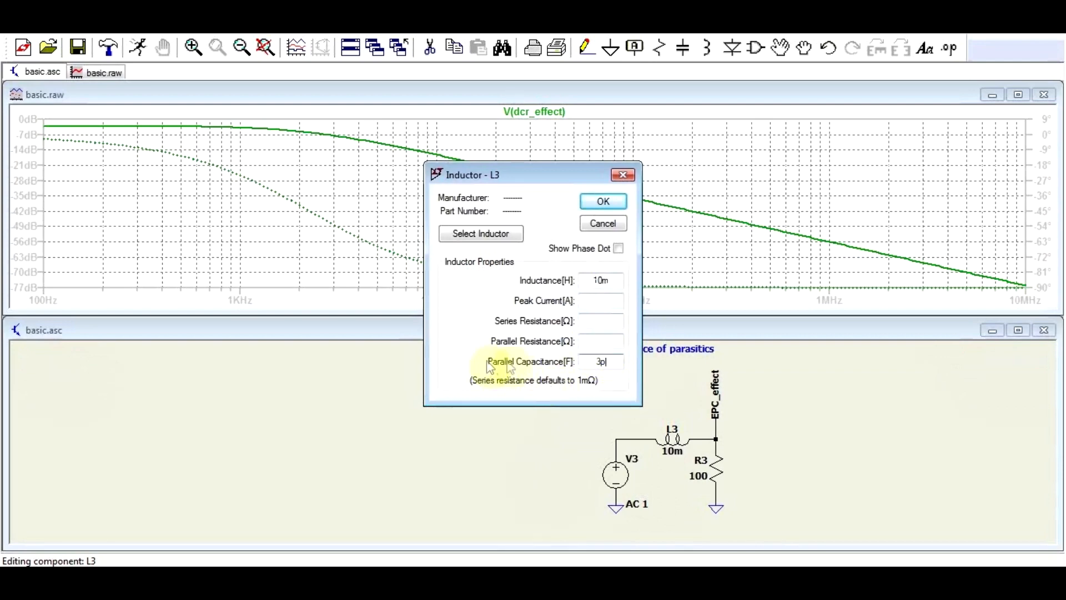
click(622, 175)
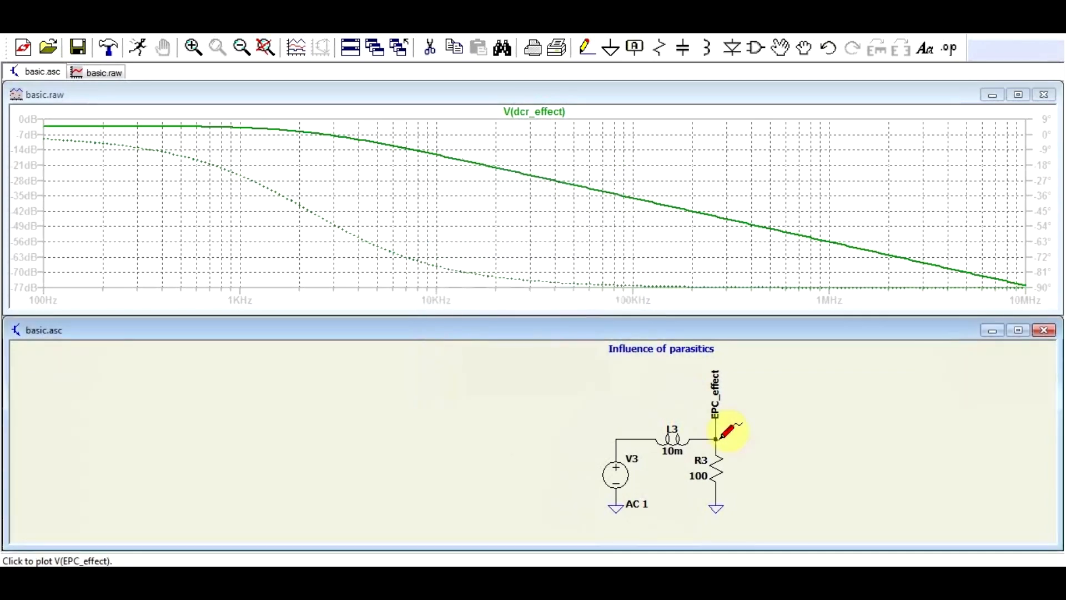
click(716, 439)
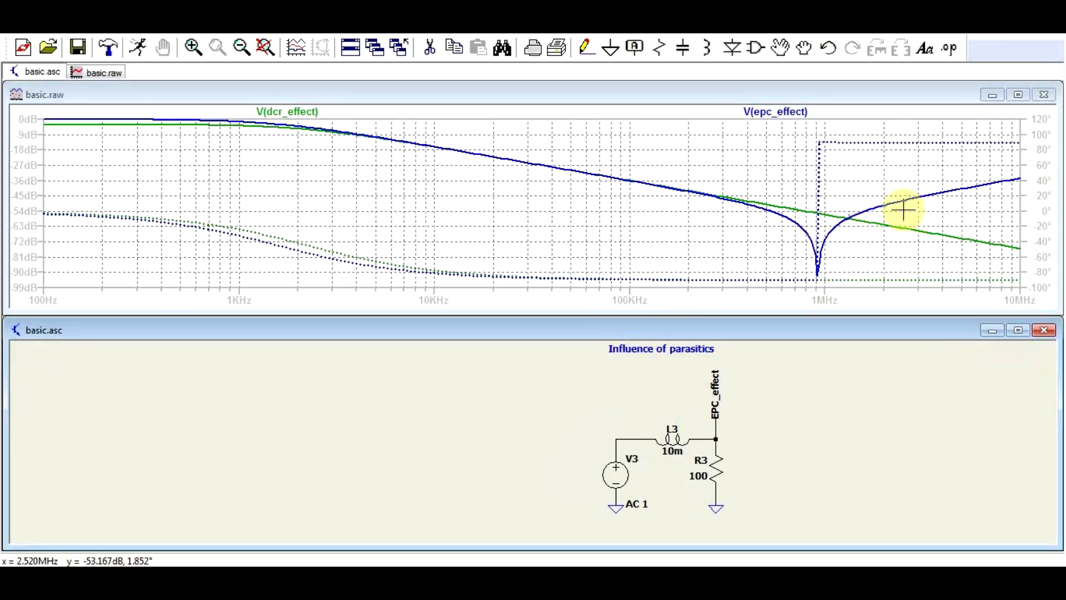
Check the parasitic values of inductor L4 in the Standard parasitics circuit and plot the voltage between L4 and R4.
scroll(722, 361, down, 4)
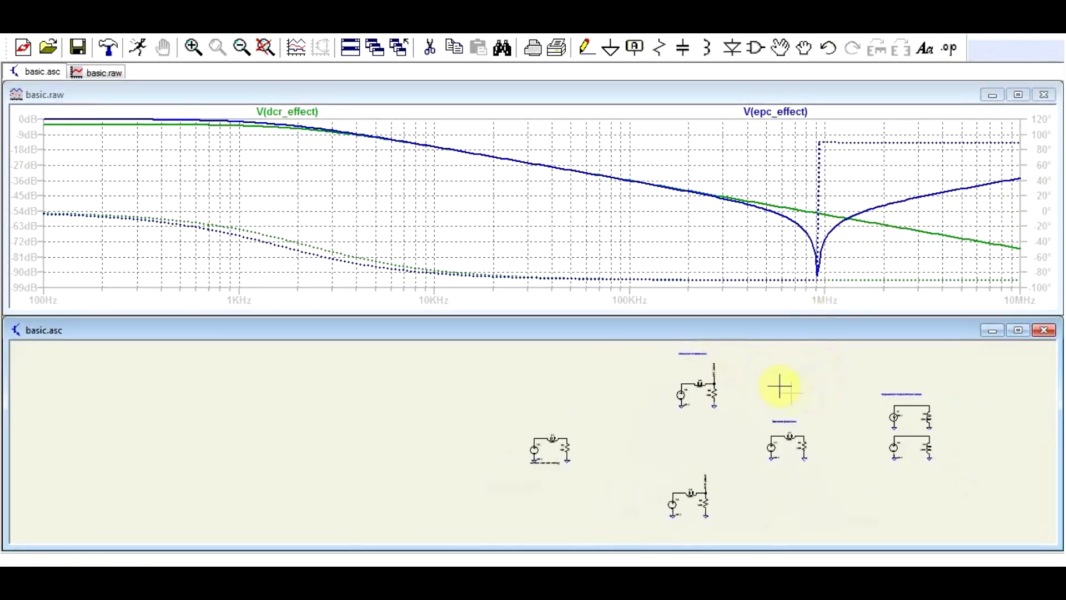
scroll(808, 446, up, 4)
right_click(739, 399)
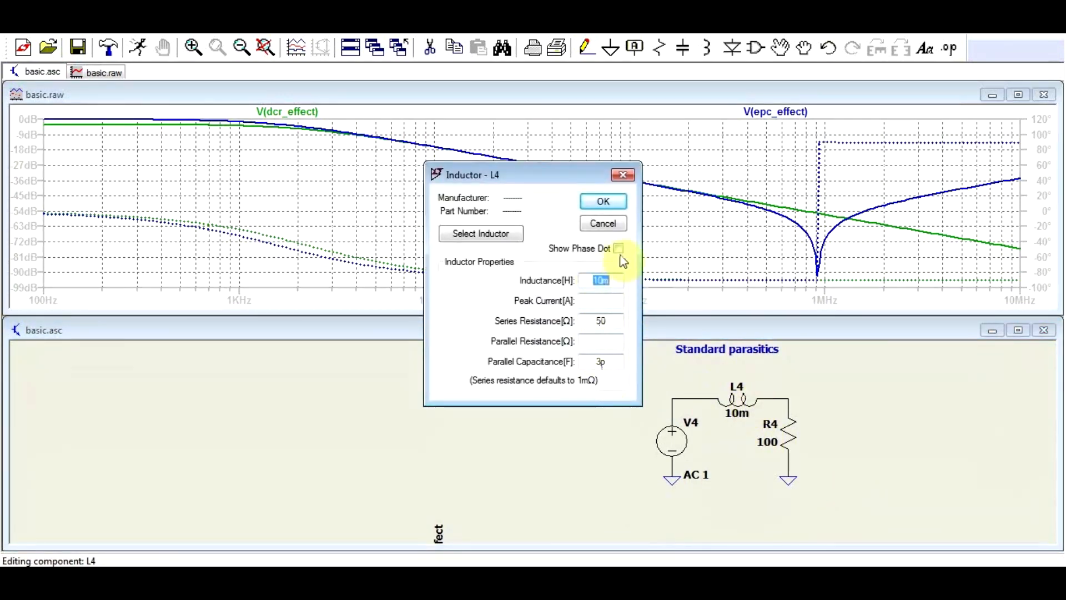
click(617, 195)
click(784, 399)
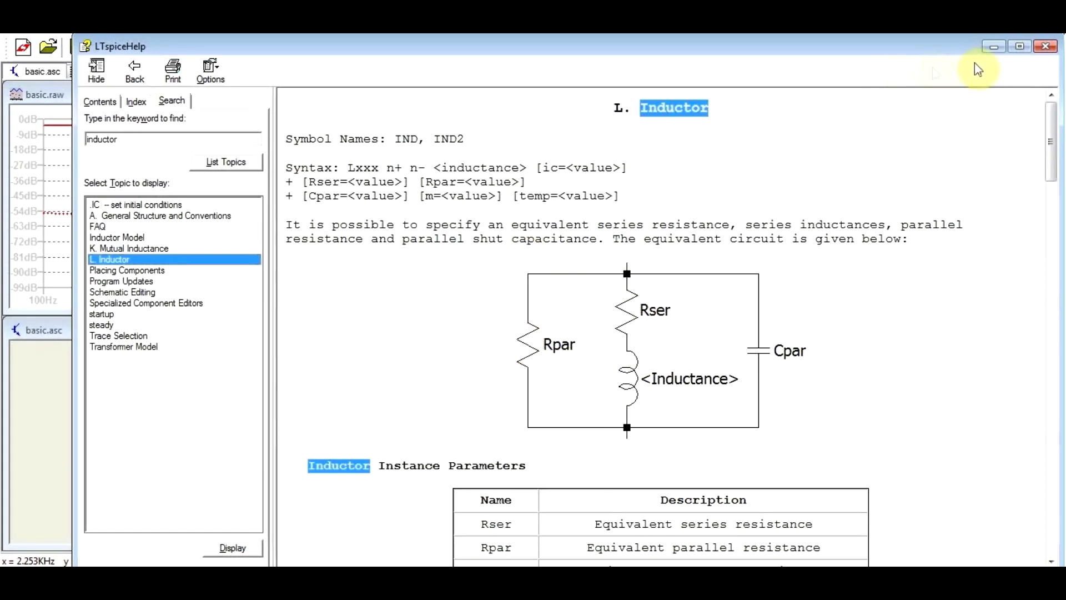
Close the inductor help topic and review the inductor default options among the Control Panel's Hacks! settings without changing them.
click(1047, 50)
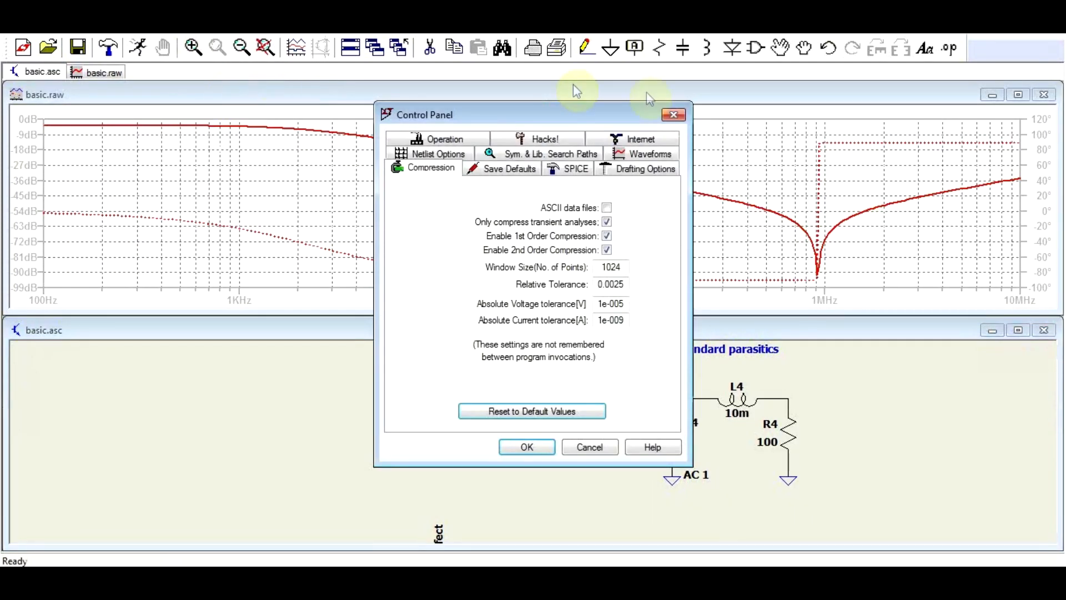
click(673, 114)
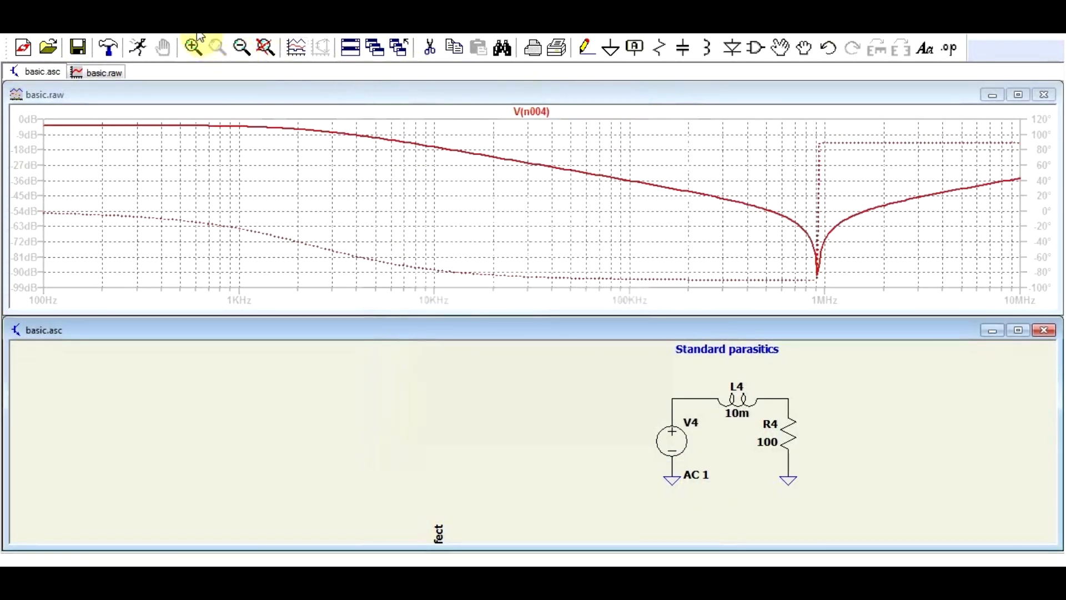
click(191, 40)
mouse_move(147, 38)
mouse_move(201, 34)
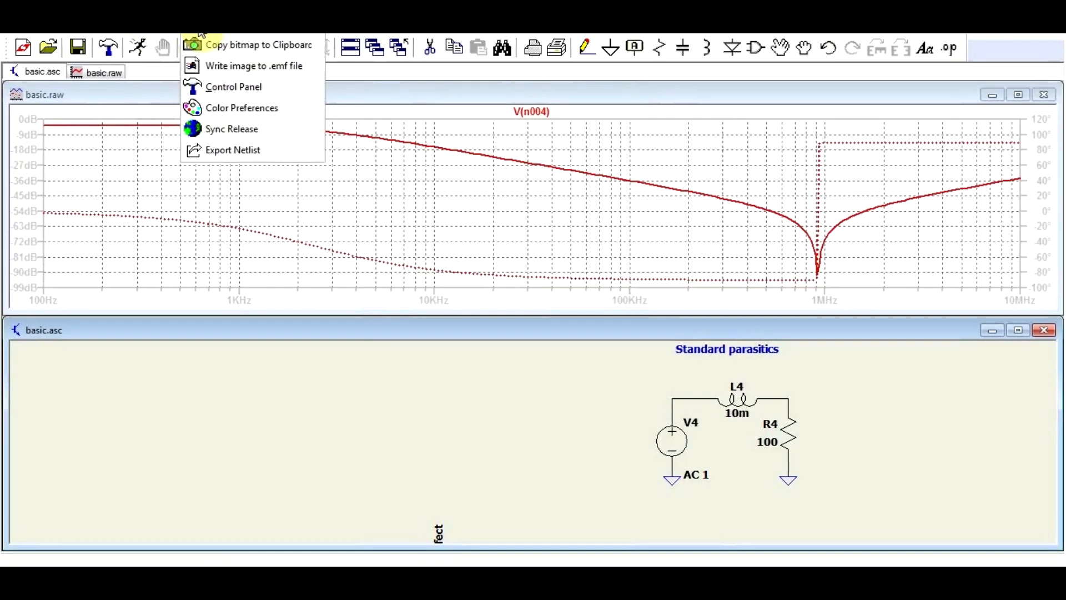
click(212, 87)
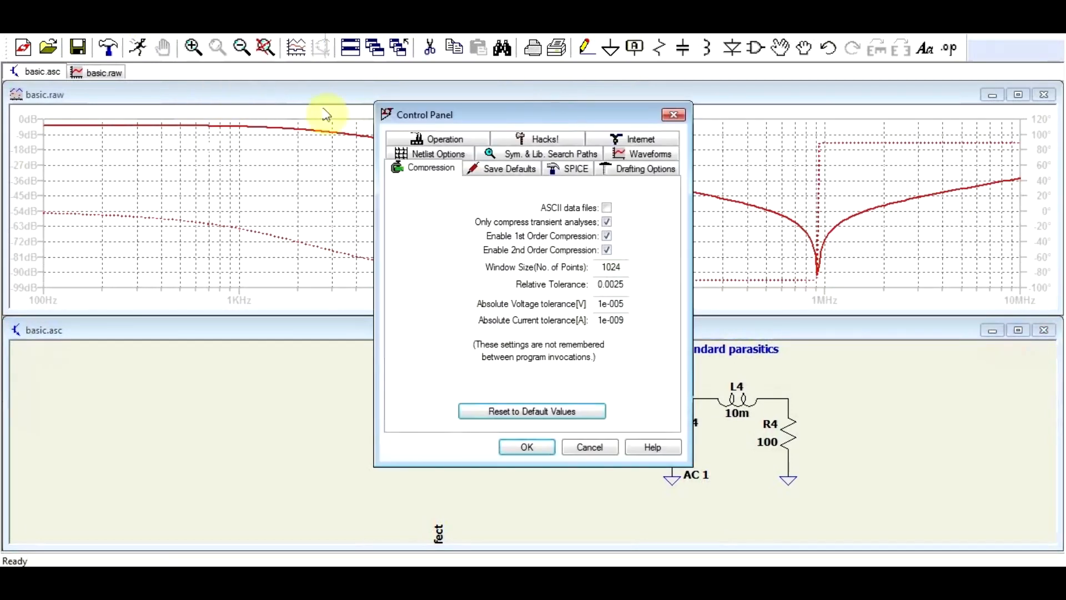
click(548, 141)
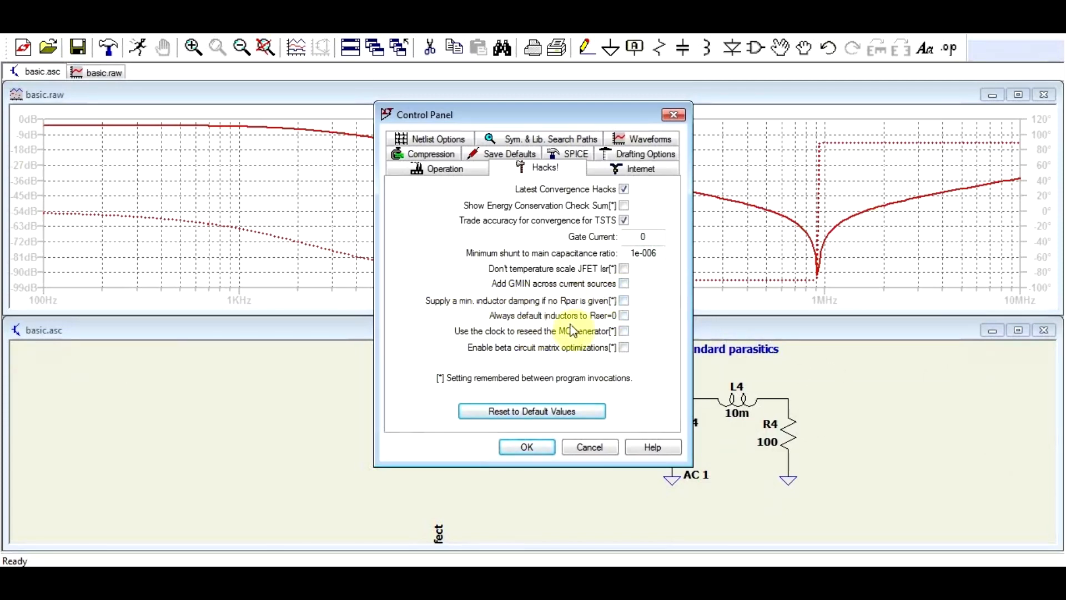
click(578, 449)
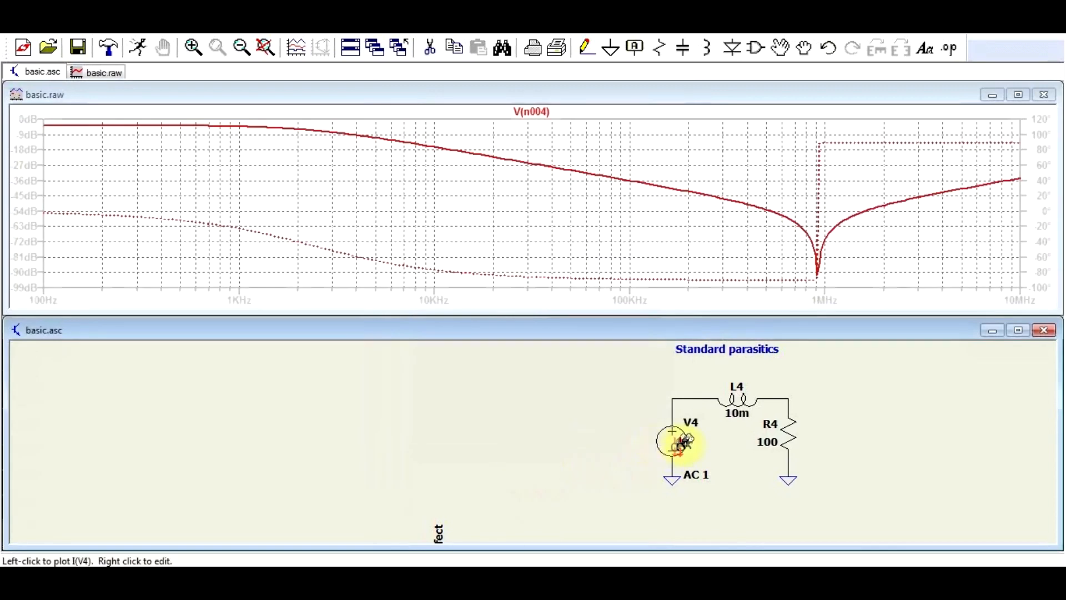
Review the series resistance, parallel resistance and parallel capacitance settings of inductor L4.
right_click(734, 397)
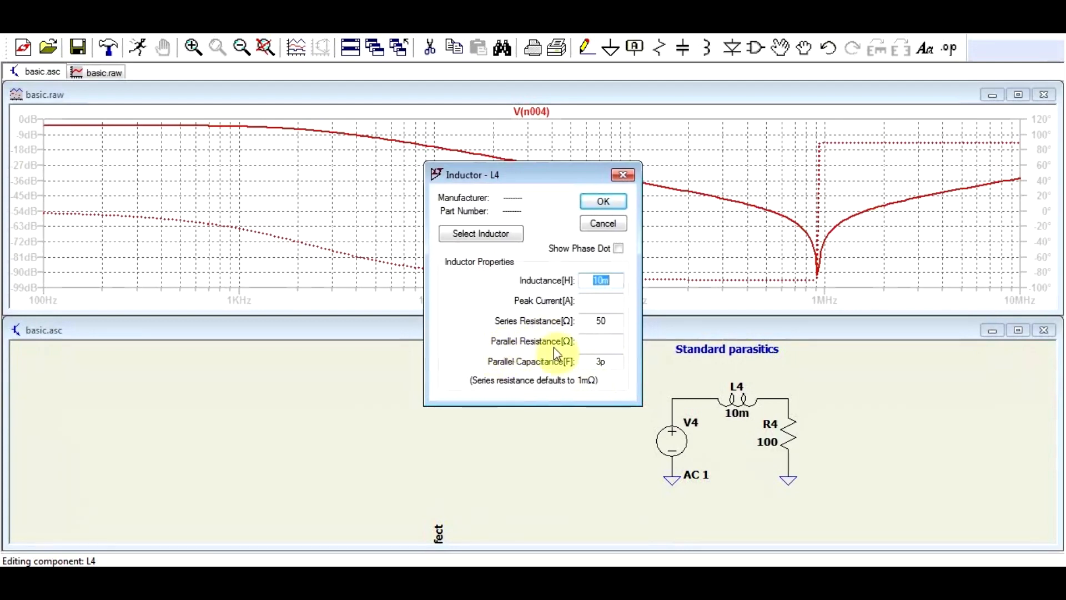
click(620, 176)
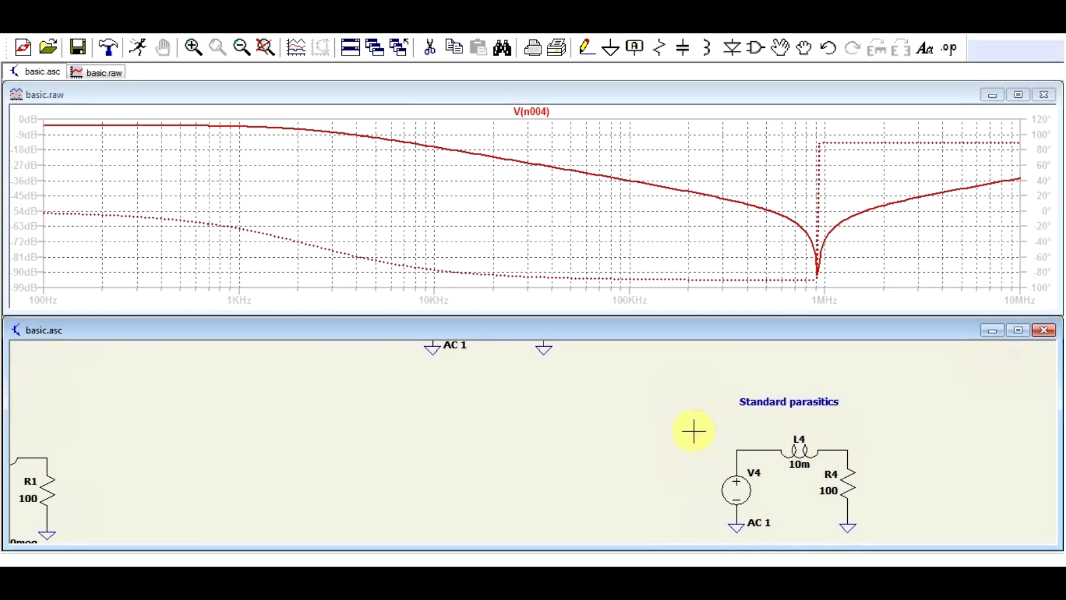
Plot the current through inductor L5 in the Impedance measurement setup circuit.
scroll(668, 435, down, 4)
scroll(976, 447, up, 5)
scroll(748, 467, down, 4)
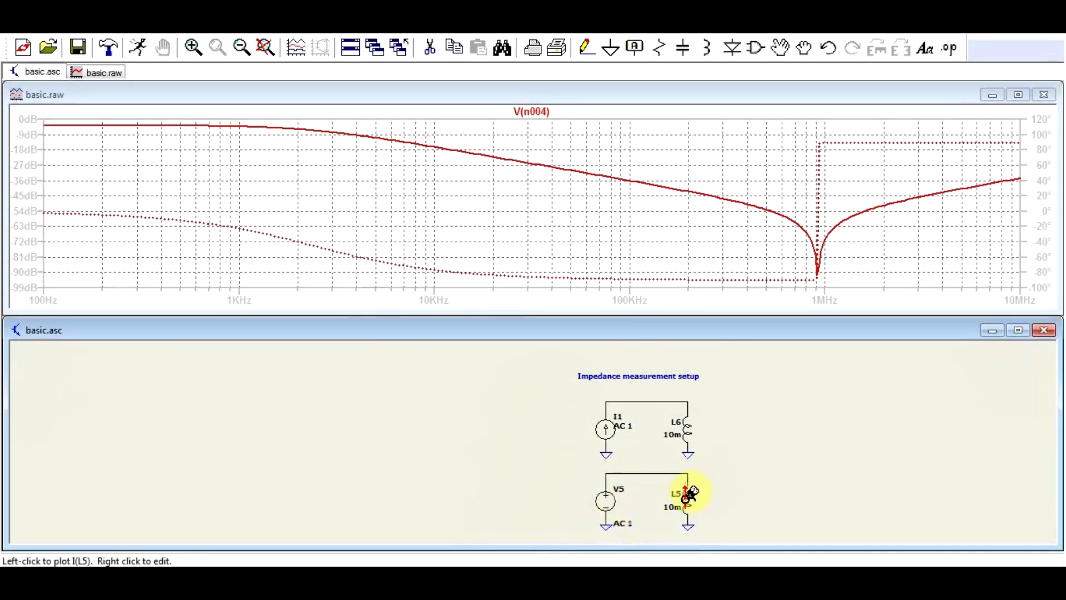
click(687, 491)
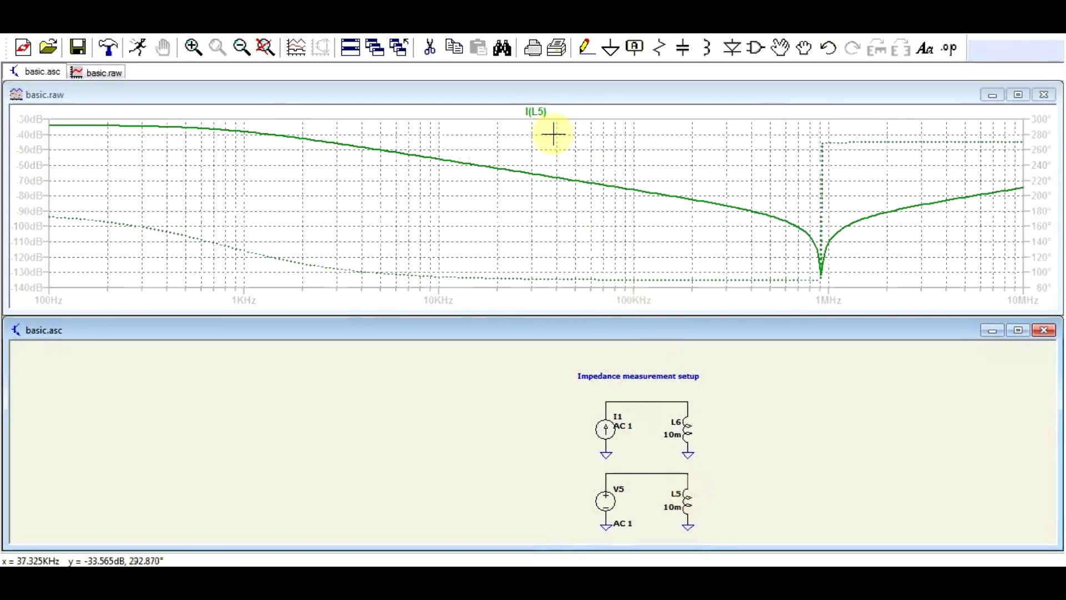
Change the I(L5) trace expression to 1/I(L5) to plot the inductor's impedance.
right_click(540, 111)
click(358, 299)
text(1/I(L5)
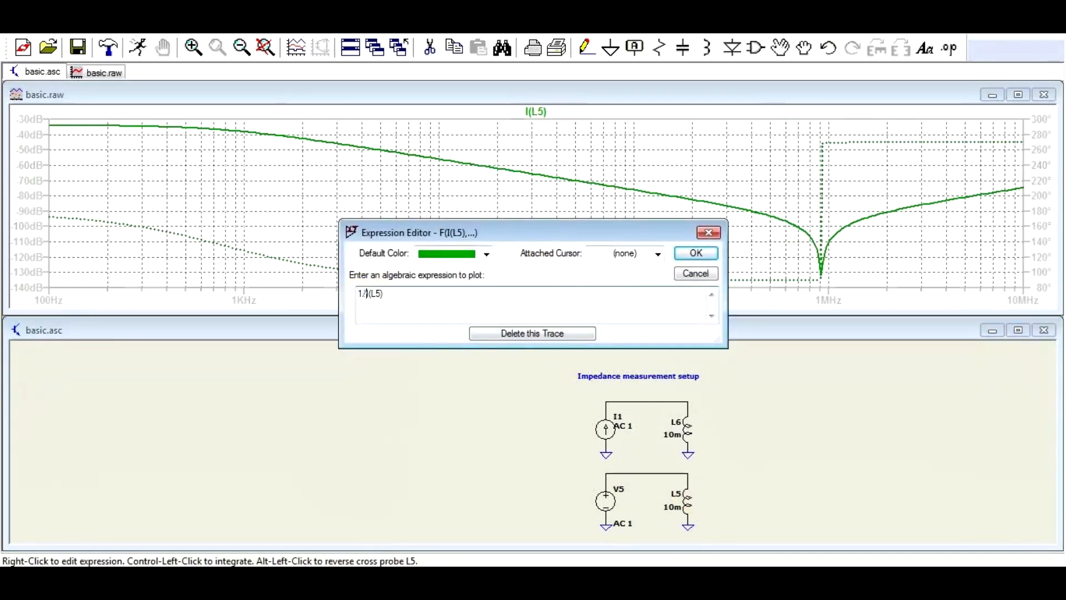
text(/)
key(Return)
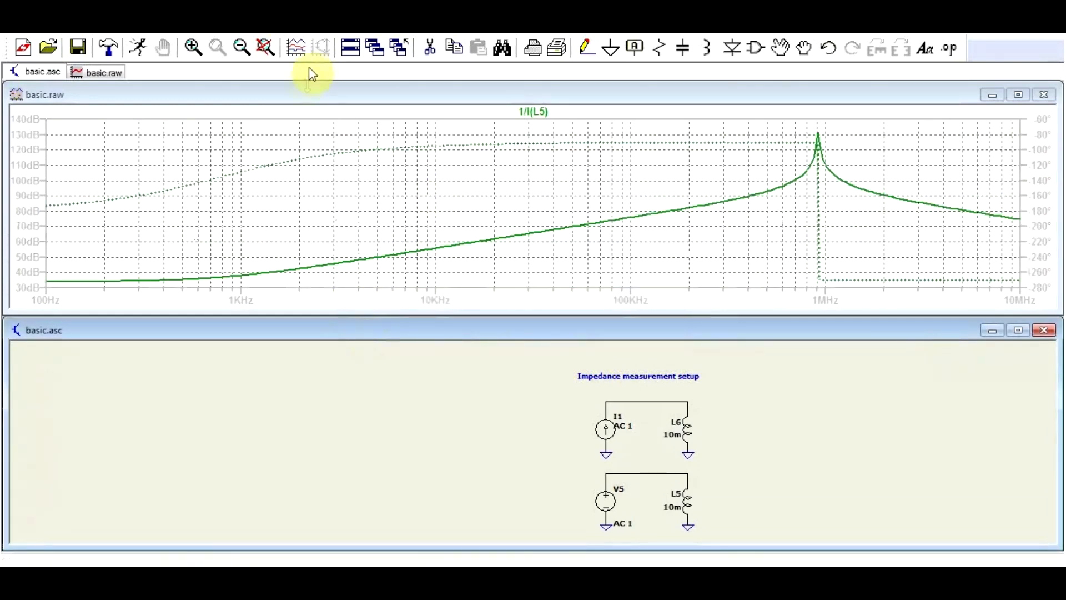
Switch the magnitude axis to a logarithmic scale and plot the voltage at the node between I1 and L6.
right_click(27, 219)
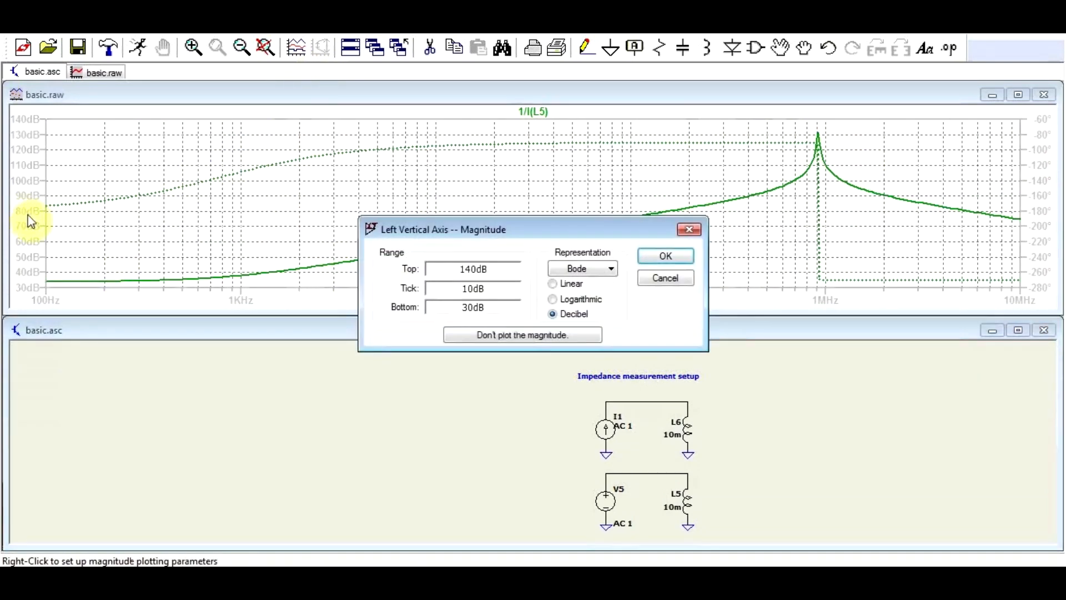
click(552, 284)
click(554, 299)
click(665, 255)
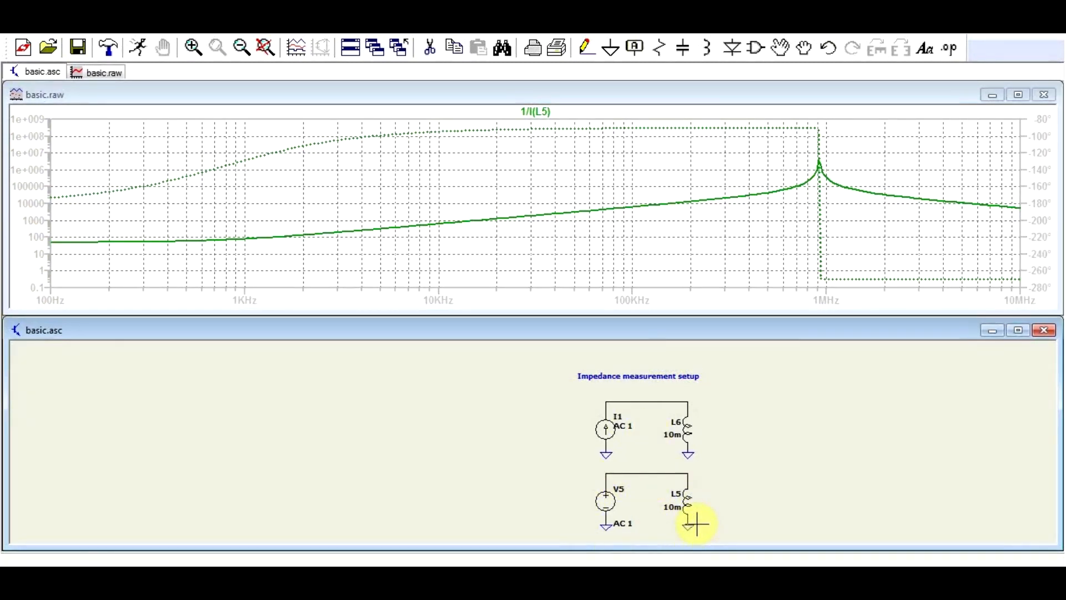
click(683, 399)
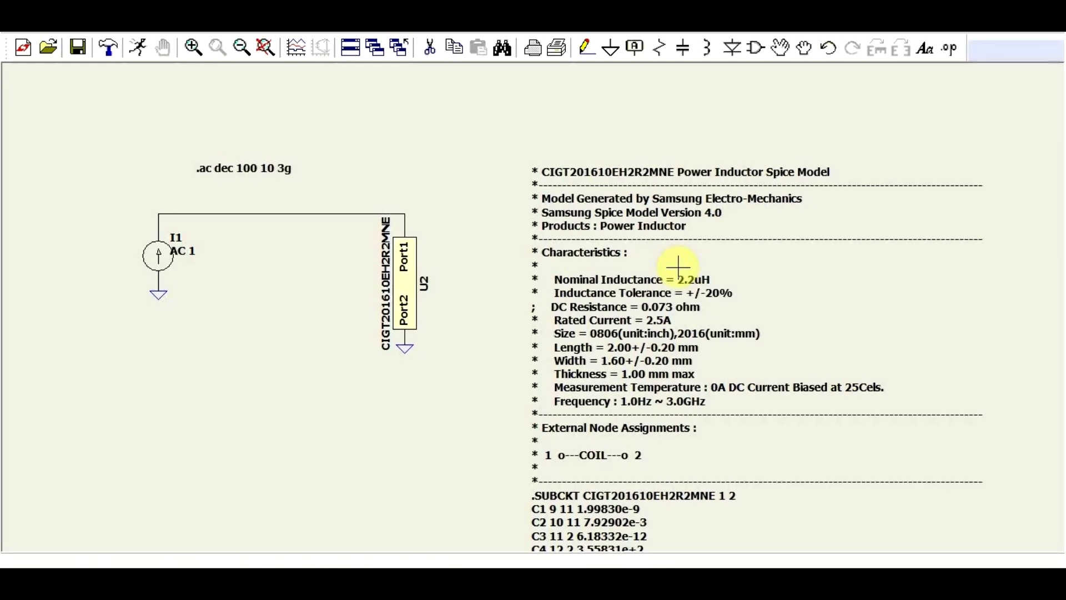
Examine the CIGT201610EH2R2MNE test circuit, the model's listed characteristics and its subcircuit netlist.
scroll(679, 268, down, 1)
scroll(676, 309, up, 1)
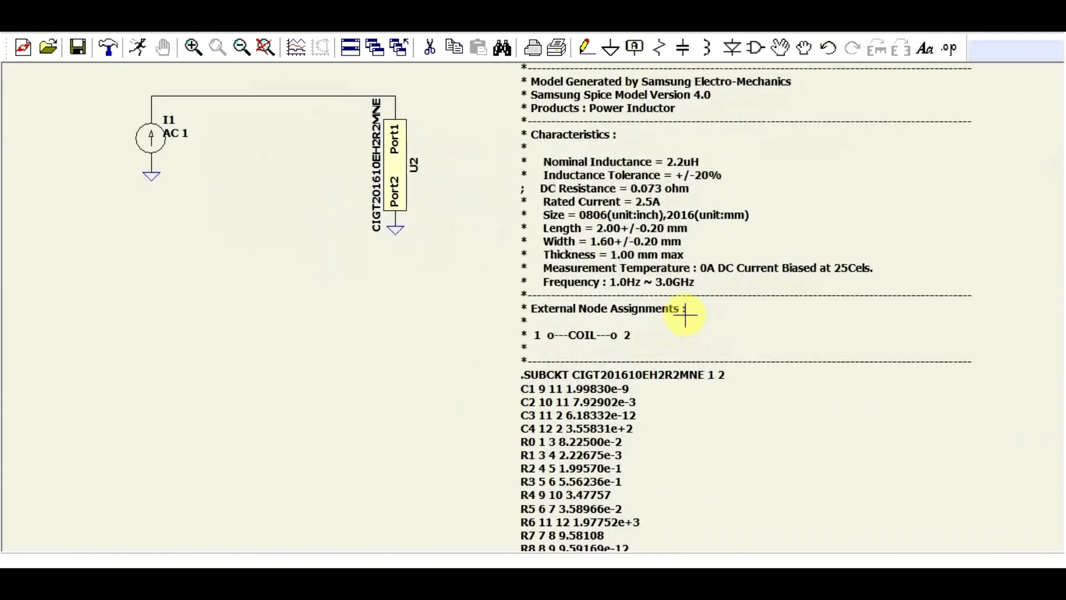
scroll(761, 297, down, 1)
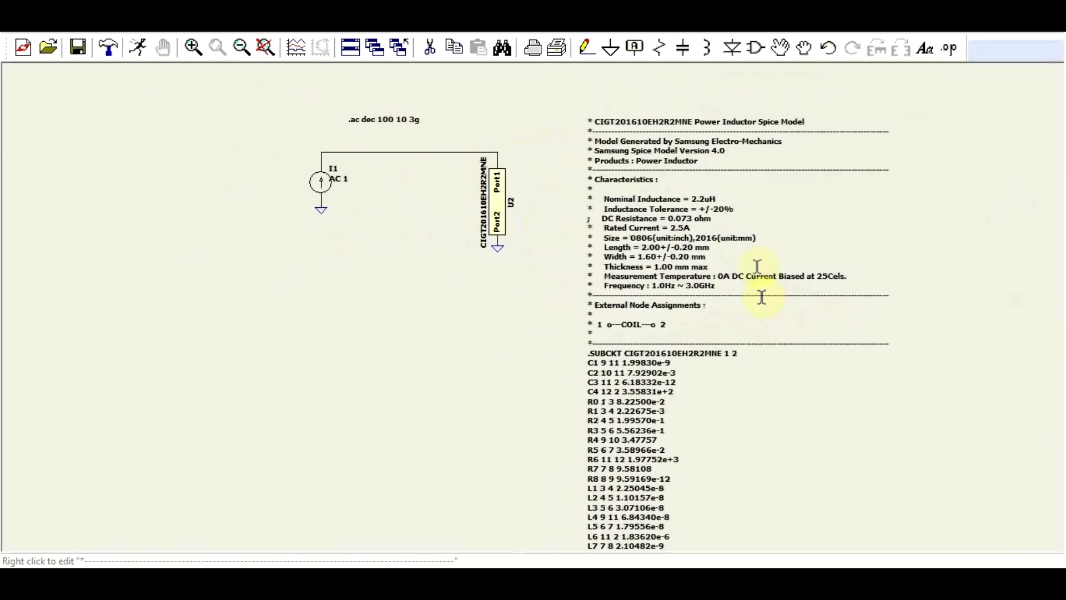
scroll(738, 222, up, 1)
scroll(671, 333, down, 2)
scroll(664, 466, up, 4)
scroll(662, 445, down, 4)
scroll(649, 415, up, 1)
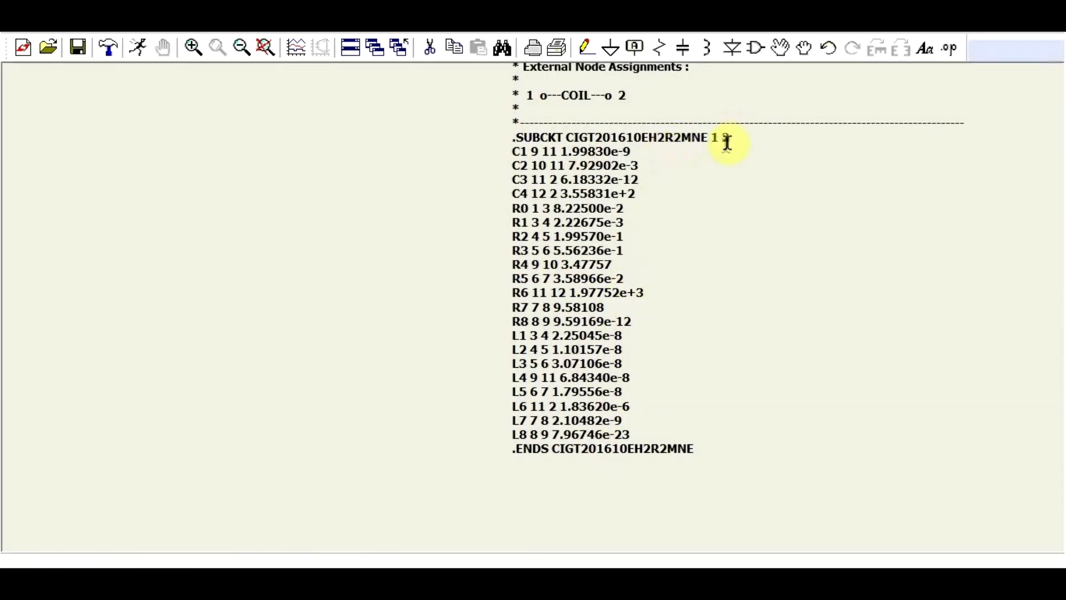
scroll(661, 341, down, 3)
scroll(614, 291, up, 3)
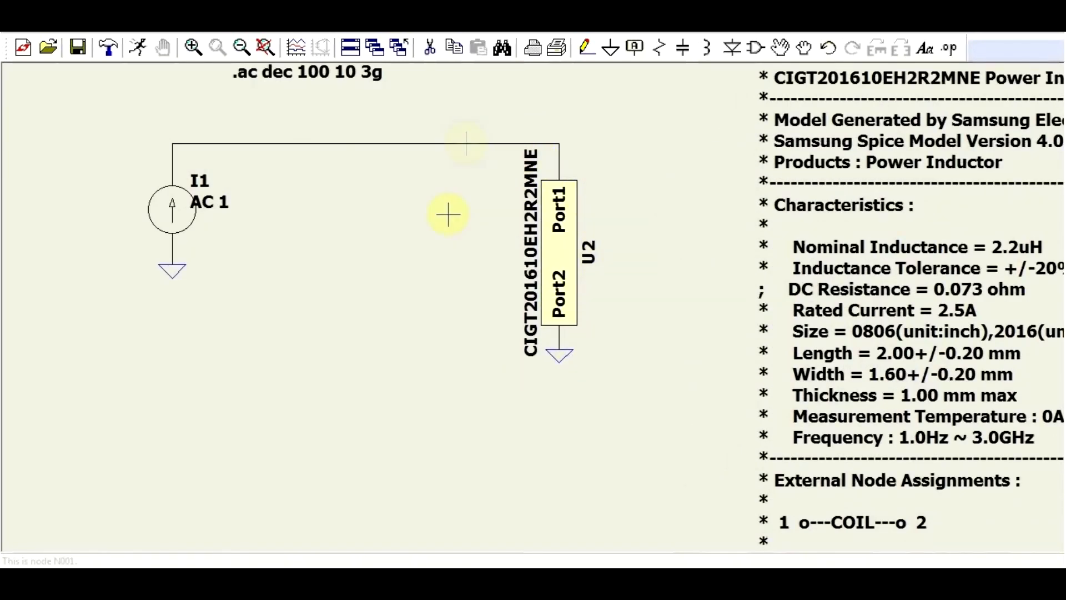
scroll(580, 245, down, 2)
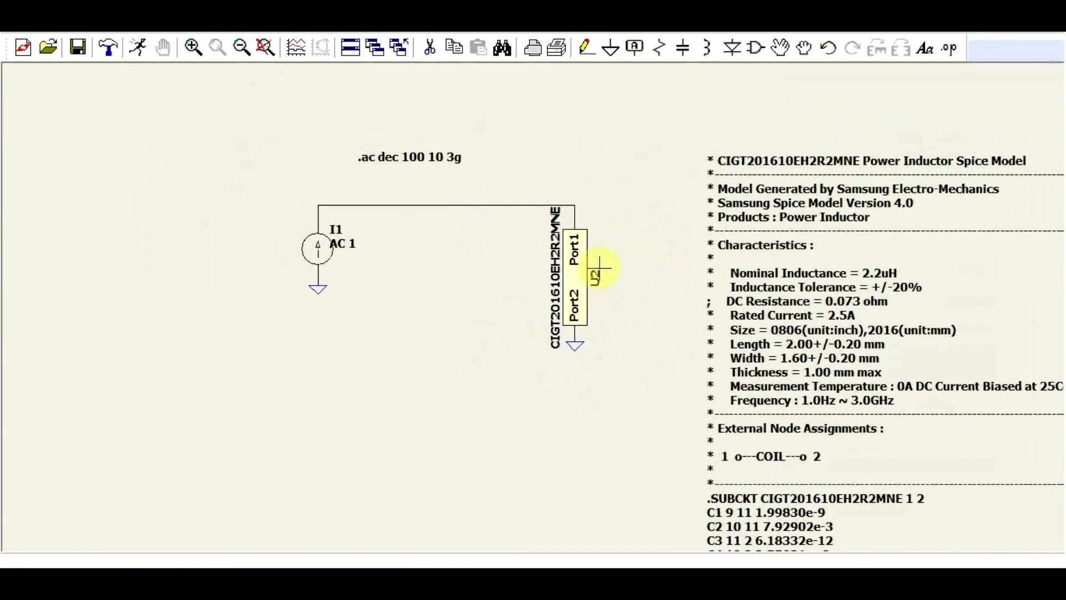
Simulate the Samsung inductor circuit and plot V(n001) with a logarithmic magnitude axis.
click(138, 47)
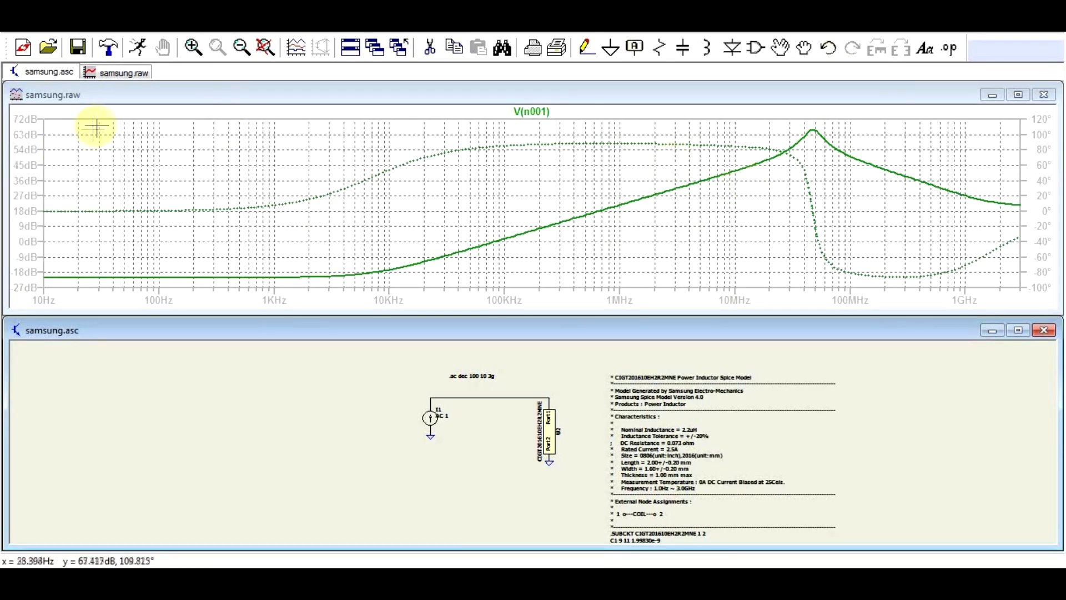
right_click(30, 177)
click(553, 299)
key(Return)
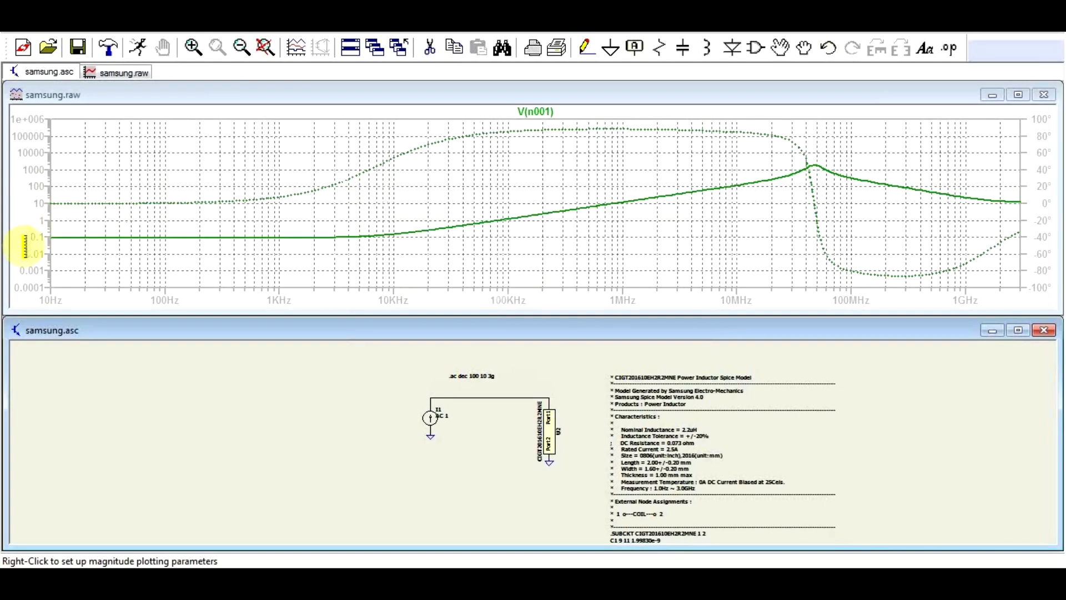
Narrow the samsung.raw plot window and move it to the middle of the workspace above the schematic.
drag(6, 214, 622, 224)
drag(768, 95, 492, 109)
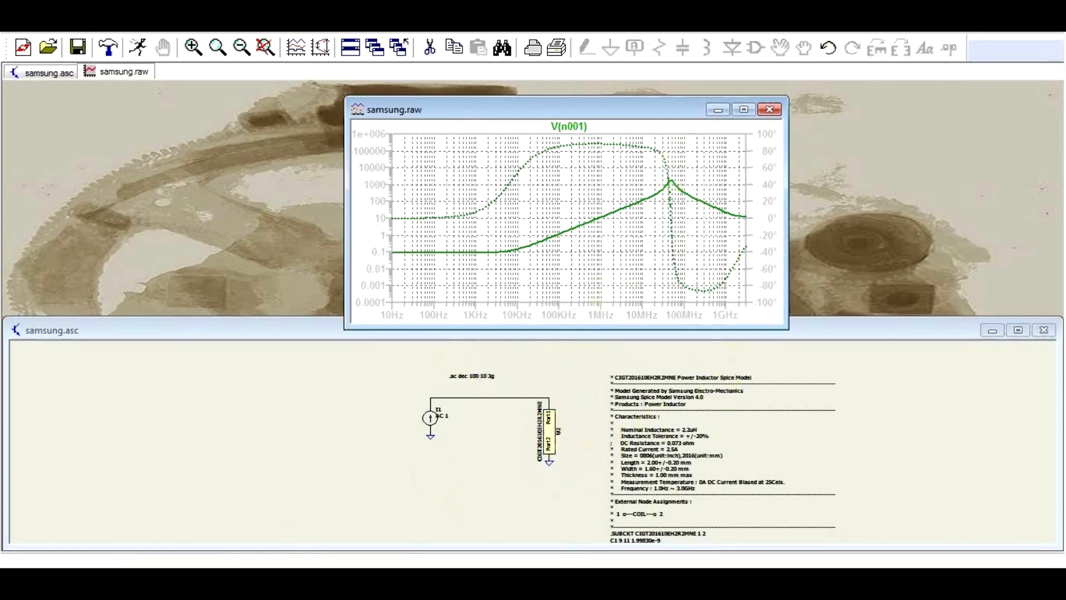
Switch to the browser's CIGT201610EH2R2MNE datasheet and examine its description table and the Ls, Q, DC bias and temperature graphs.
click(84, 576)
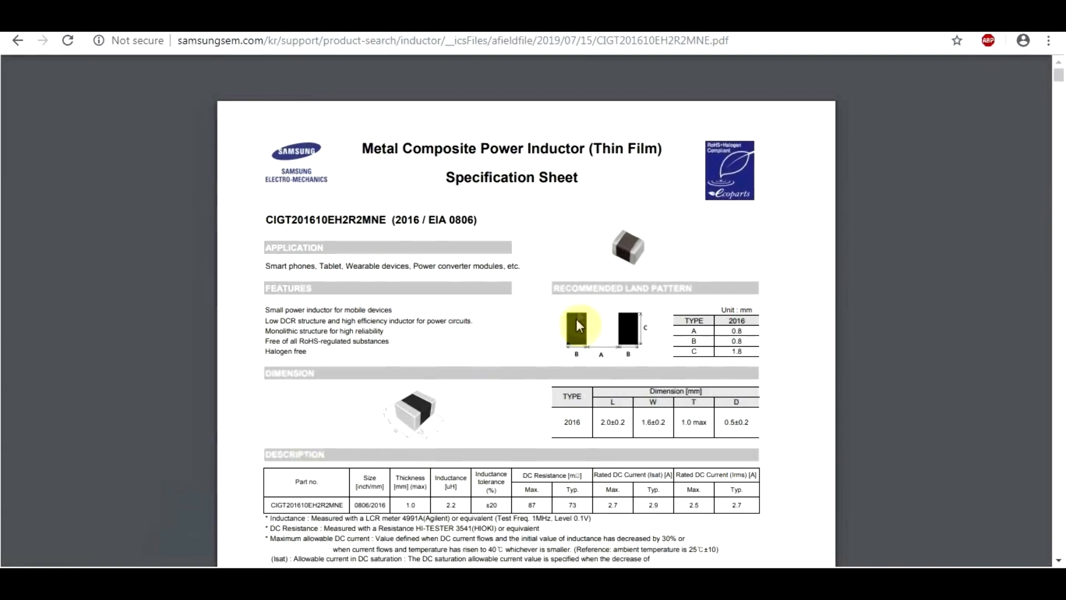
scroll(572, 310, down, 7)
scroll(572, 310, down, 20)
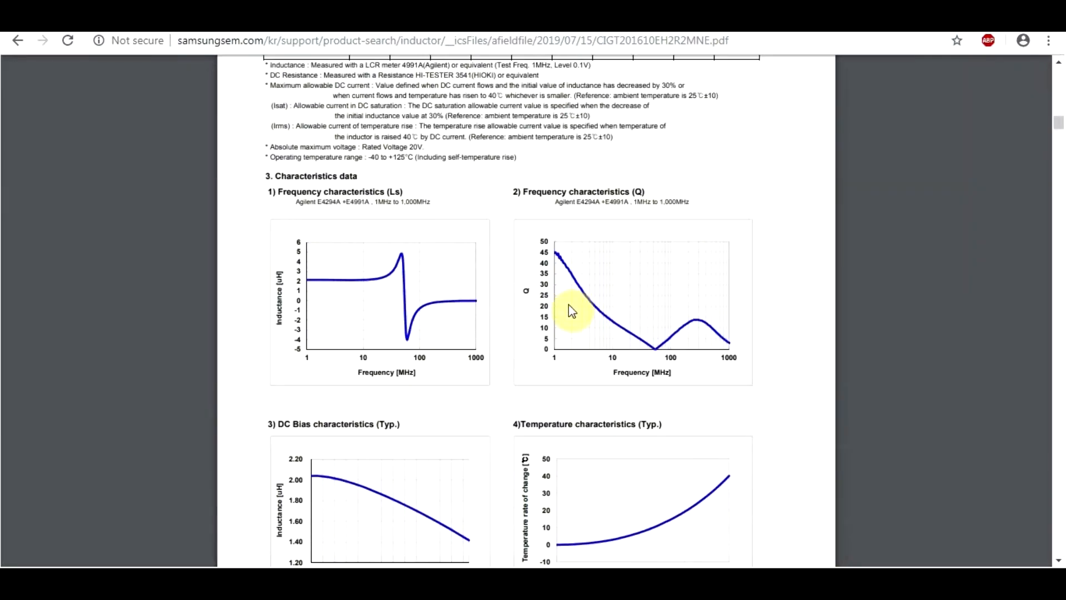
scroll(571, 310, down, 4)
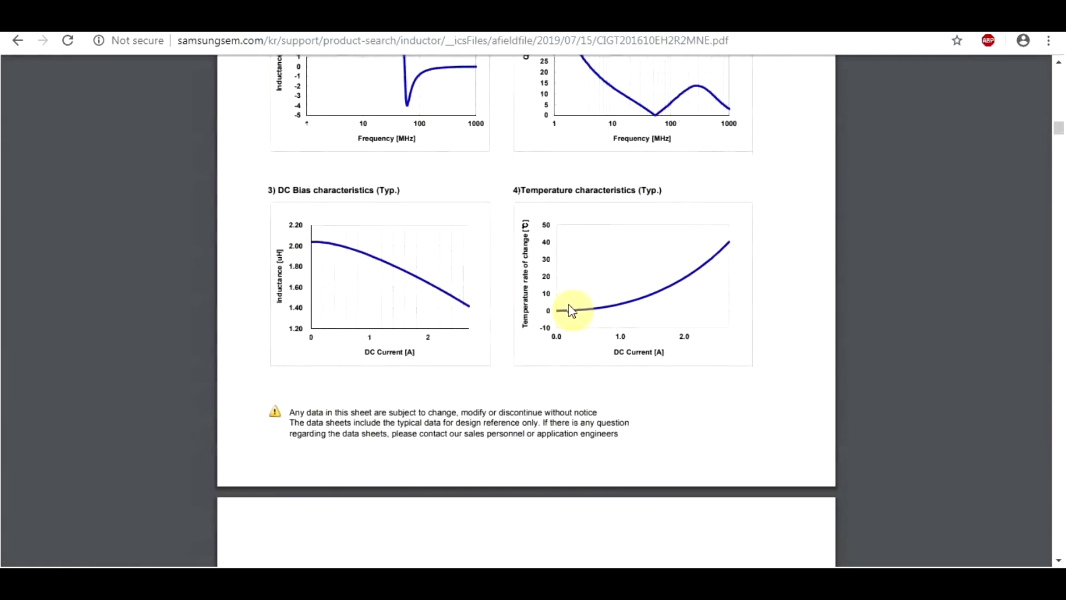
scroll(572, 310, up, 4)
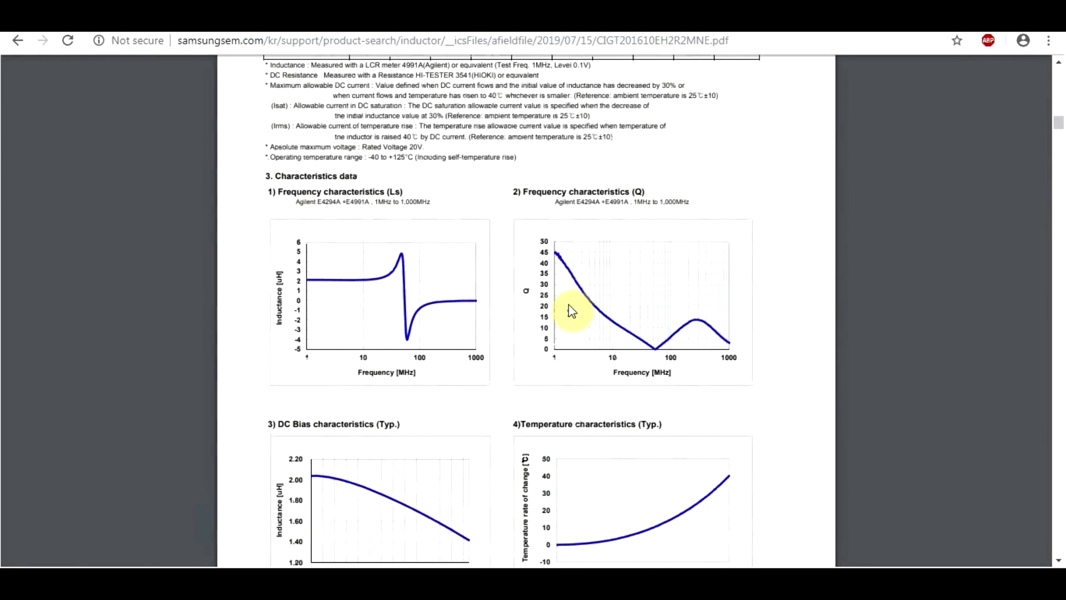
scroll(572, 310, up, 3)
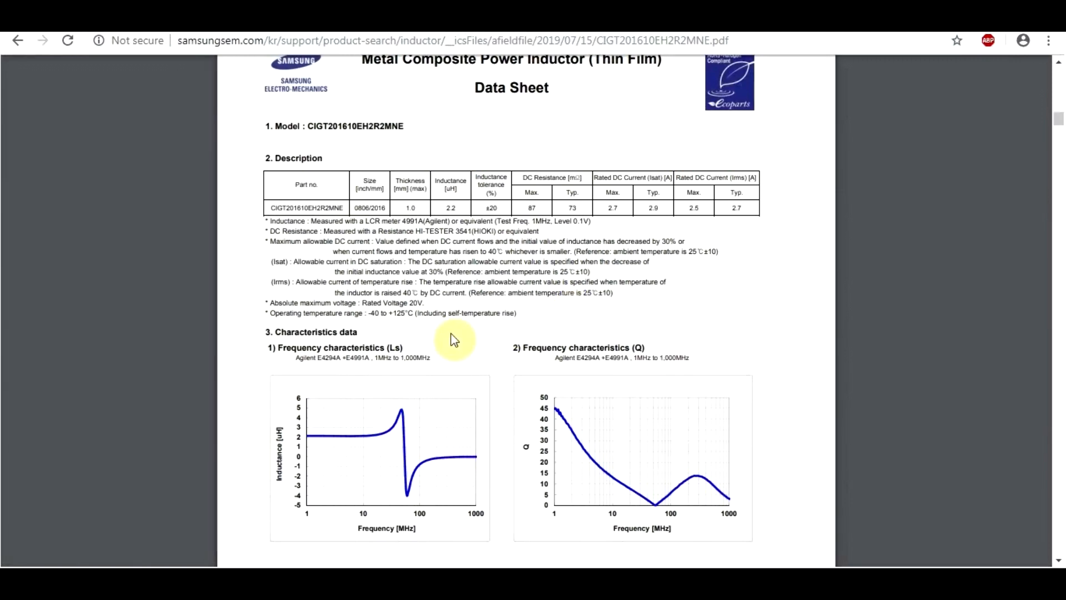
scroll(452, 340, down, 3)
ctrl+scroll(400, 334, up, 3)
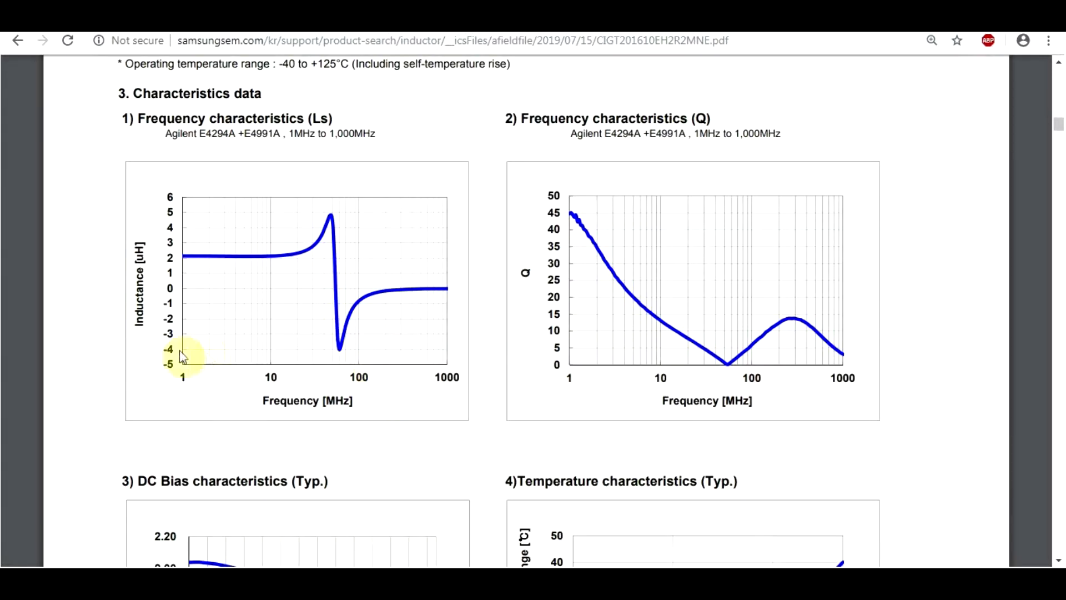